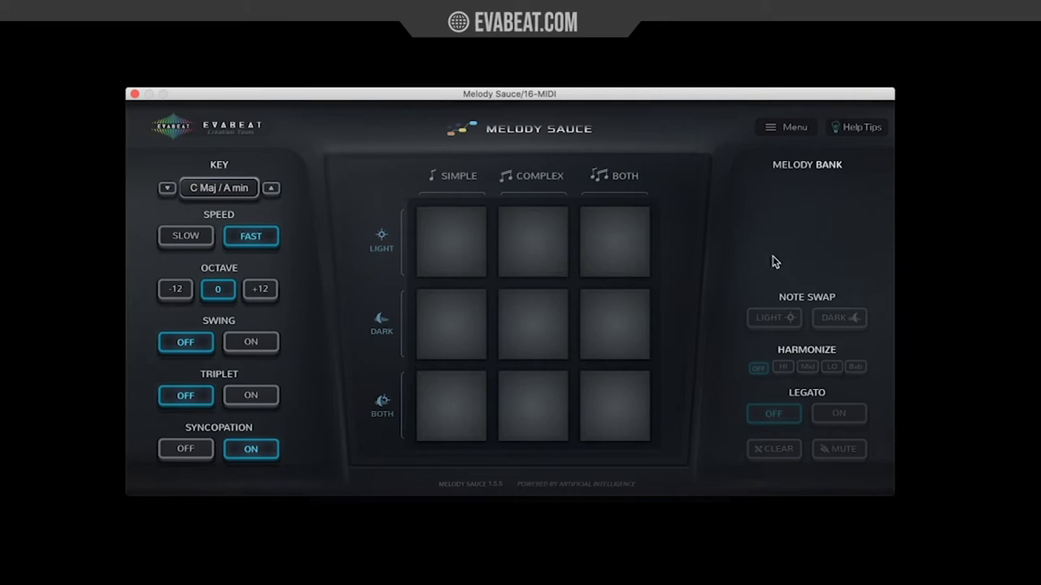
Keep the key at C Maj / A min, set the octave shift to +12, and leave syncopation on
{"action": "left_click", "coordinate": [227, 188]}
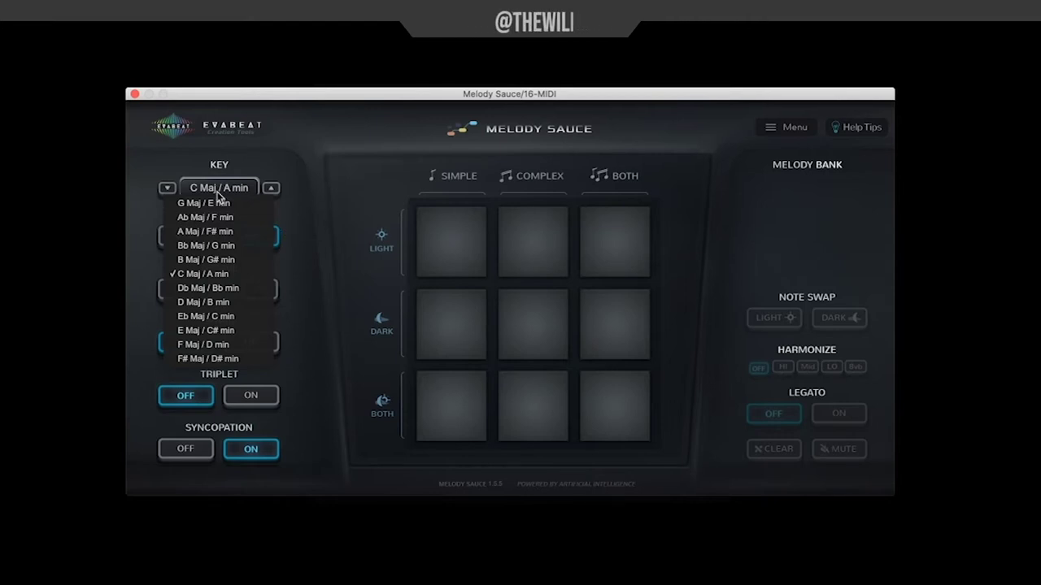
{"action": "left_click", "coordinate": [219, 194]}
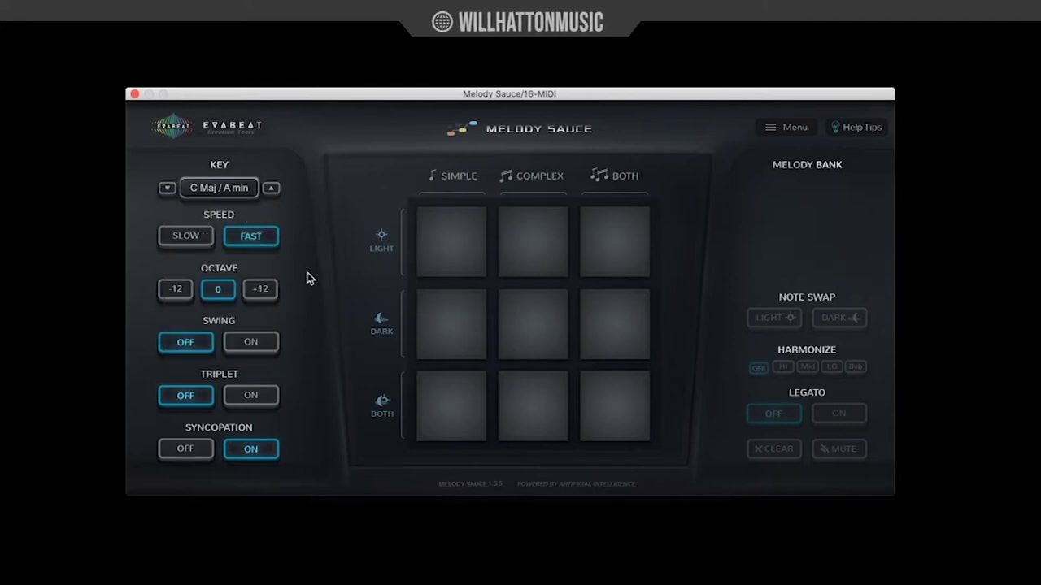
{"action": "left_click", "coordinate": [179, 291]}
{"action": "left_click", "coordinate": [219, 292]}
{"action": "left_click", "coordinate": [262, 291]}
{"action": "left_click", "coordinate": [174, 295]}
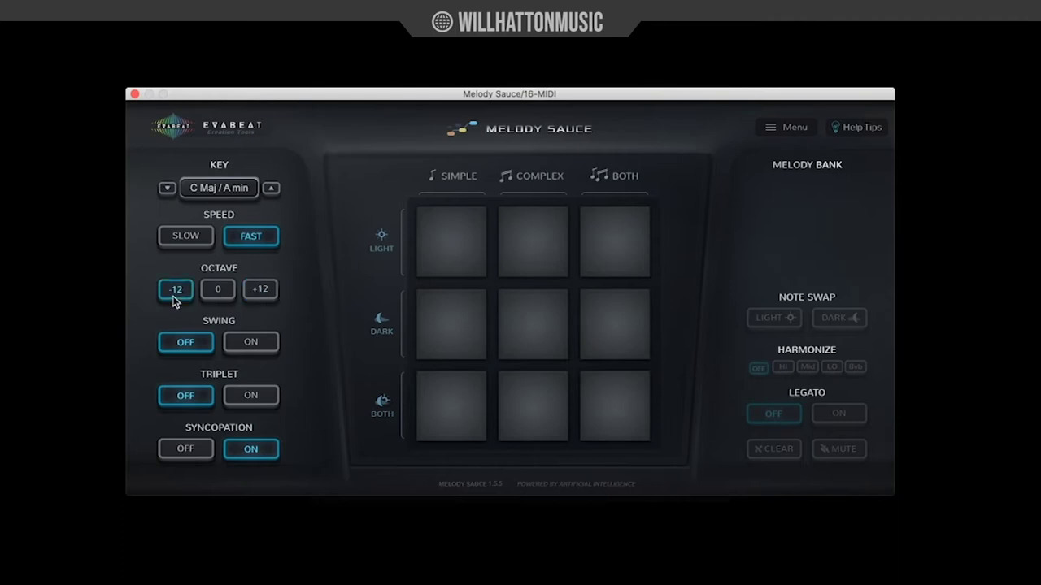
{"action": "left_click", "coordinate": [213, 291]}
{"action": "left_click", "coordinate": [262, 291]}
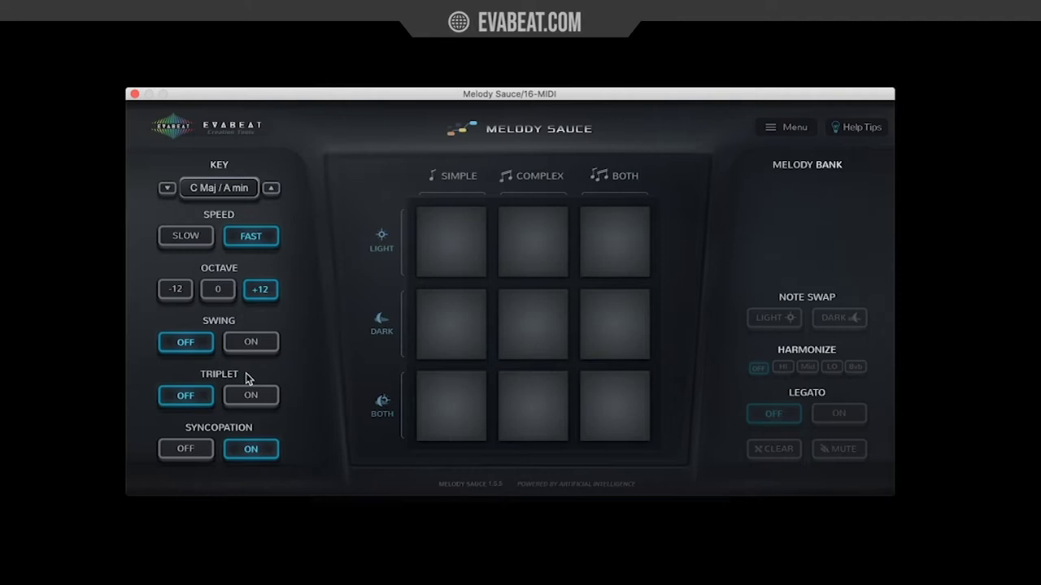
{"action": "left_click", "coordinate": [185, 450]}
{"action": "left_click", "coordinate": [249, 448]}
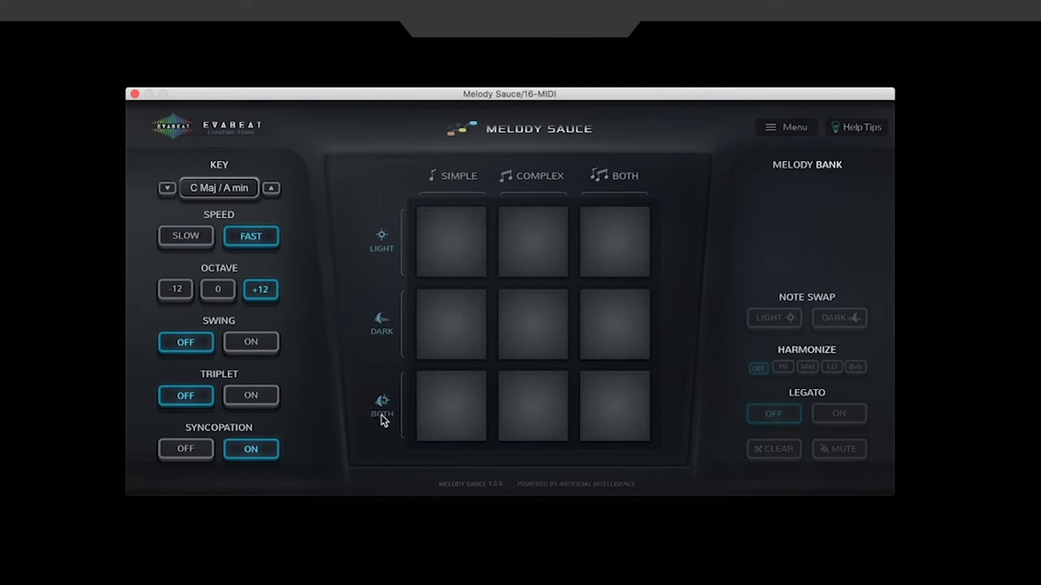
Generate a simple, light melody, delete Melody 1 from the bank, and check the Help Tips
{"action": "left_click", "coordinate": [481, 267]}
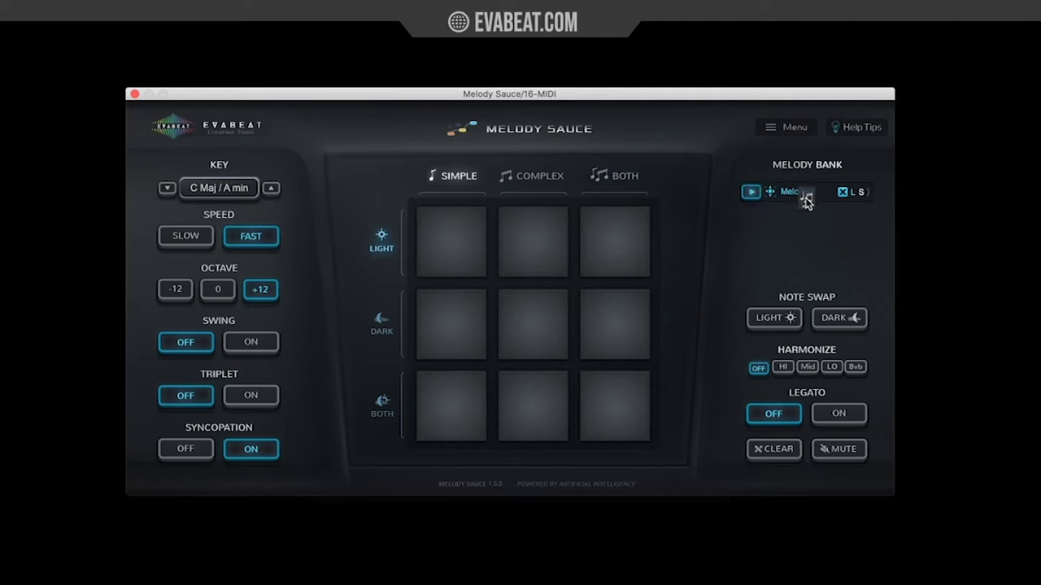
{"action": "left_click", "coordinate": [844, 193]}
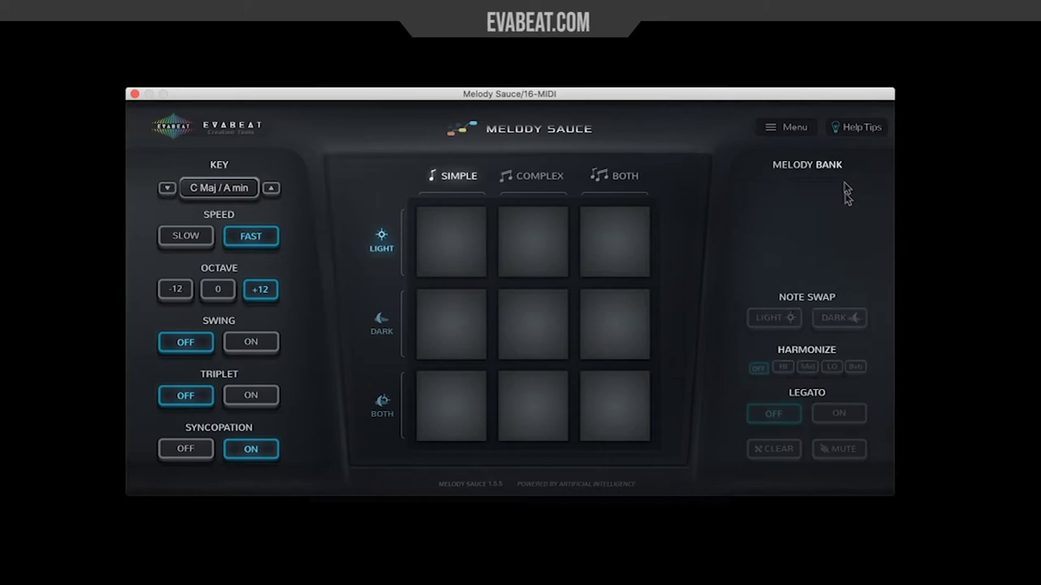
{"action": "left_click", "coordinate": [865, 122]}
{"action": "left_click", "coordinate": [867, 127]}
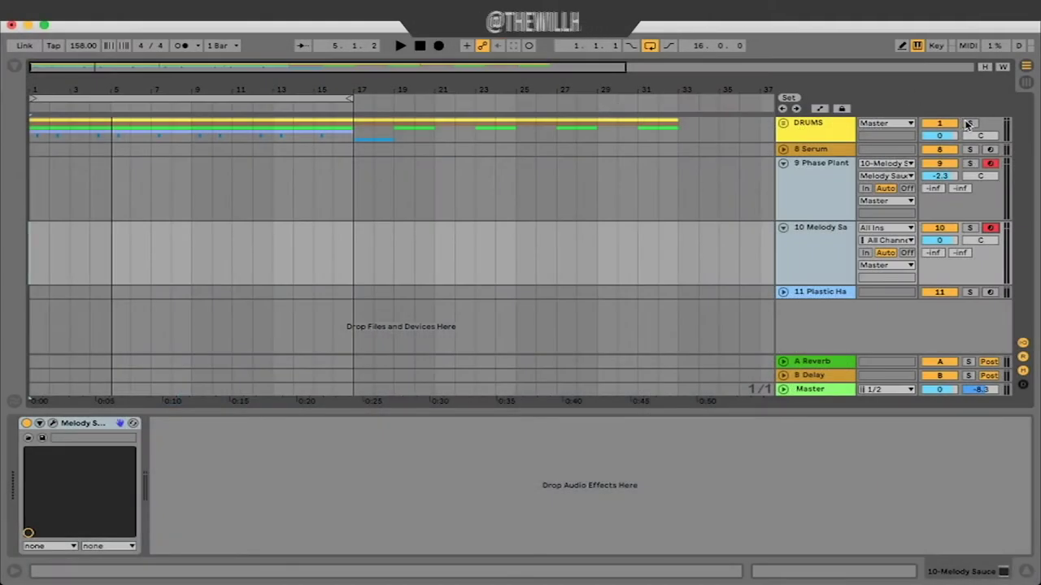
Solo and unfold the DRUMS group, then play the beat from bar 1 and stop
{"action": "left_click", "coordinate": [971, 124]}
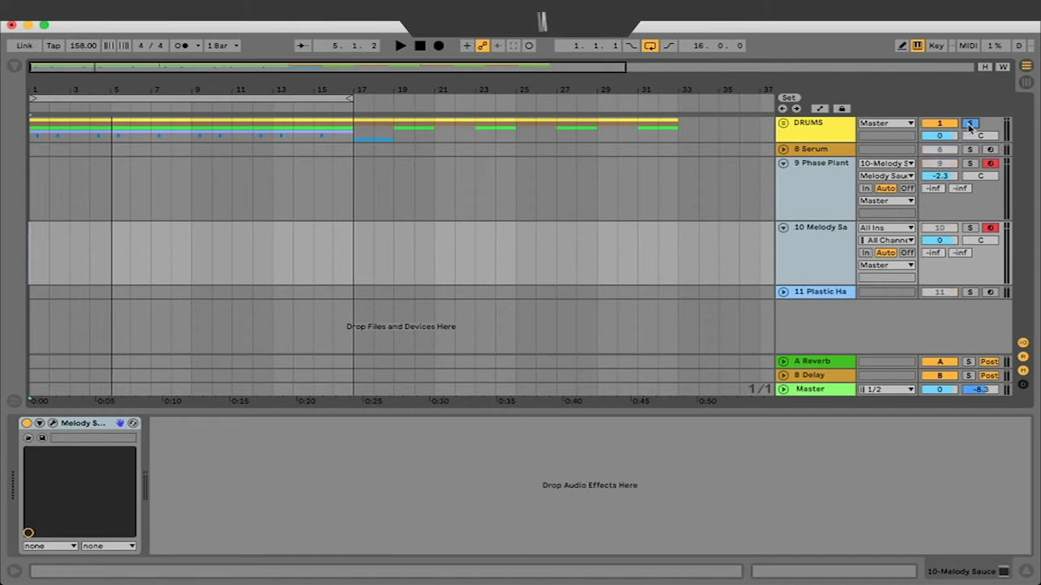
{"action": "left_click", "coordinate": [782, 123]}
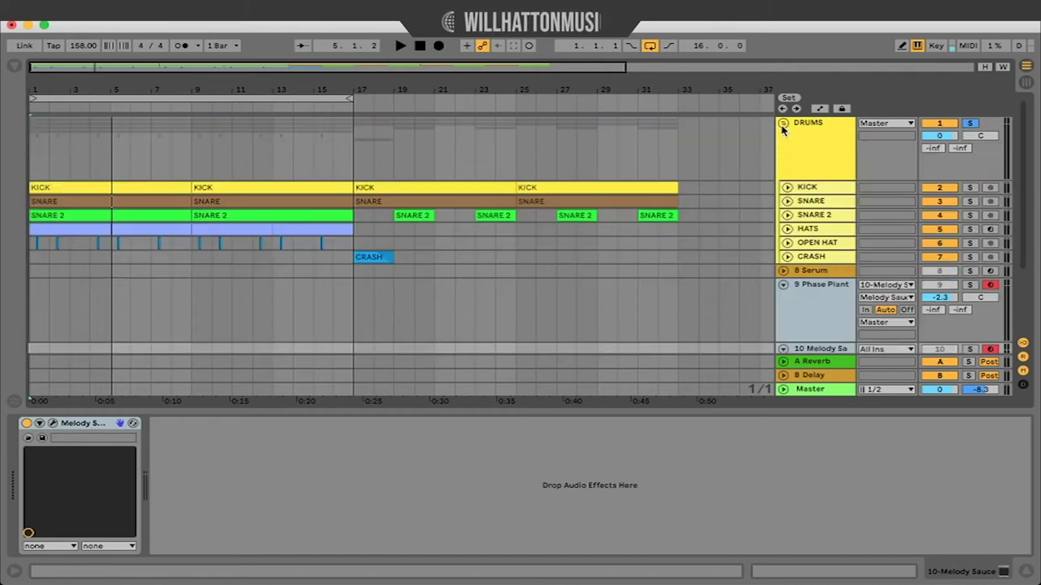
{"action": "left_click", "coordinate": [680, 158]}
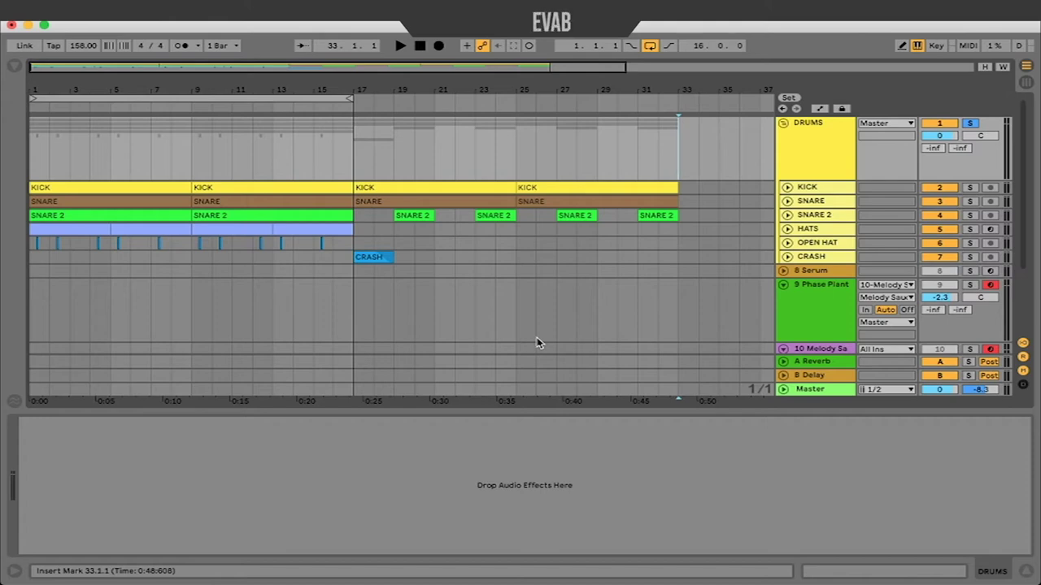
{"action": "key", "text": "Home"}
{"action": "key", "text": "space"}
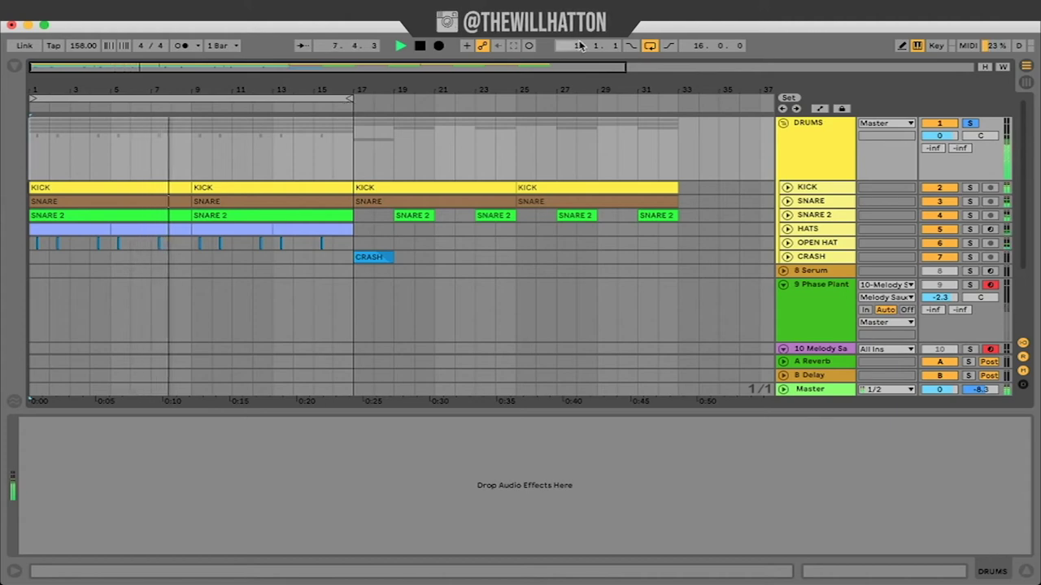
{"action": "key", "text": "space"}
{"action": "left_click", "coordinate": [352, 98]}
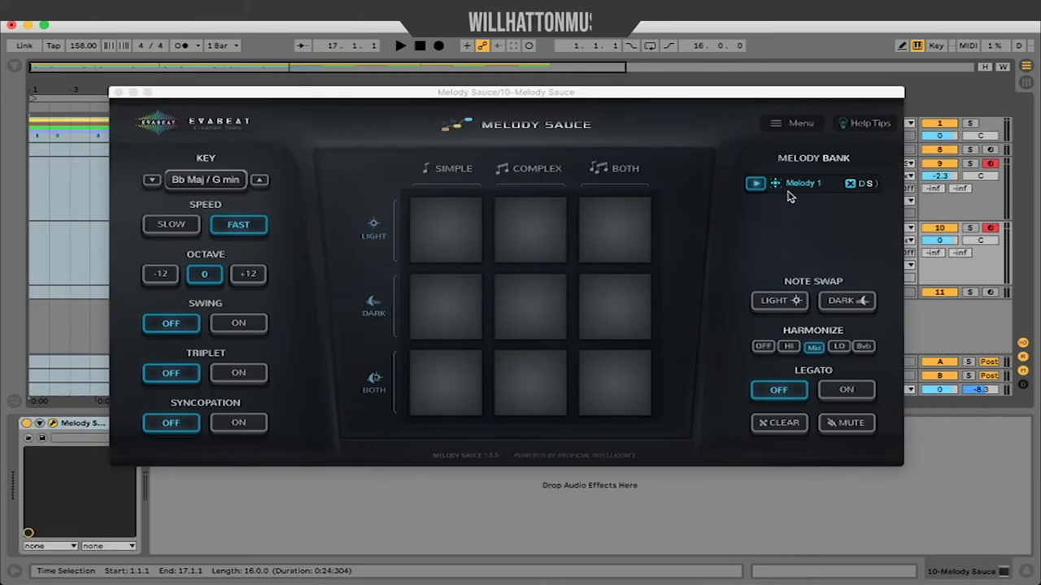
{"action": "mouse_move", "coordinate": [788, 188]}
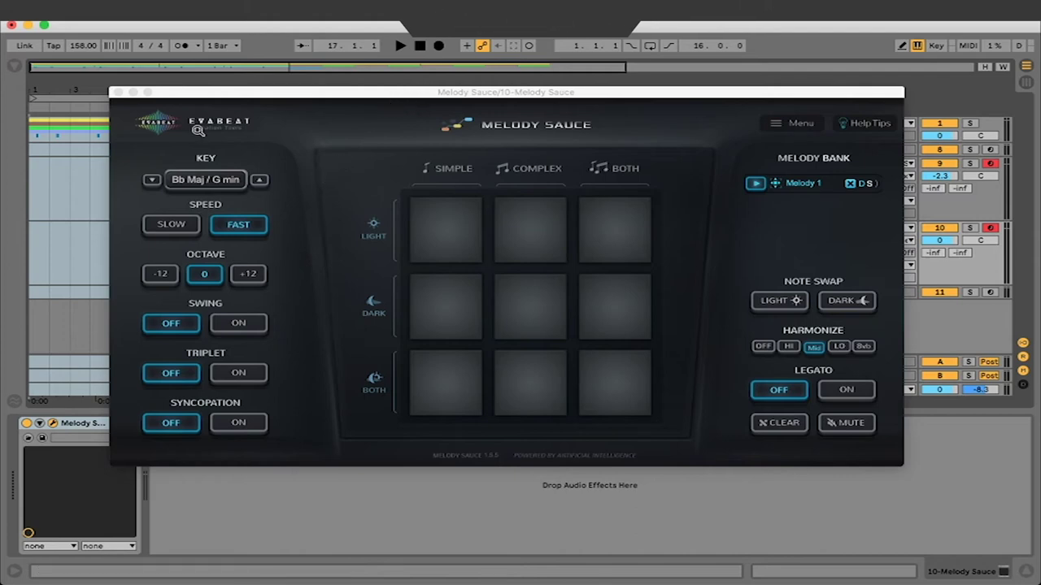
{"action": "left_click", "coordinate": [39, 261]}
{"action": "left_click_drag", "start_coordinate": [229, 93], "coordinate": [207, 95]}
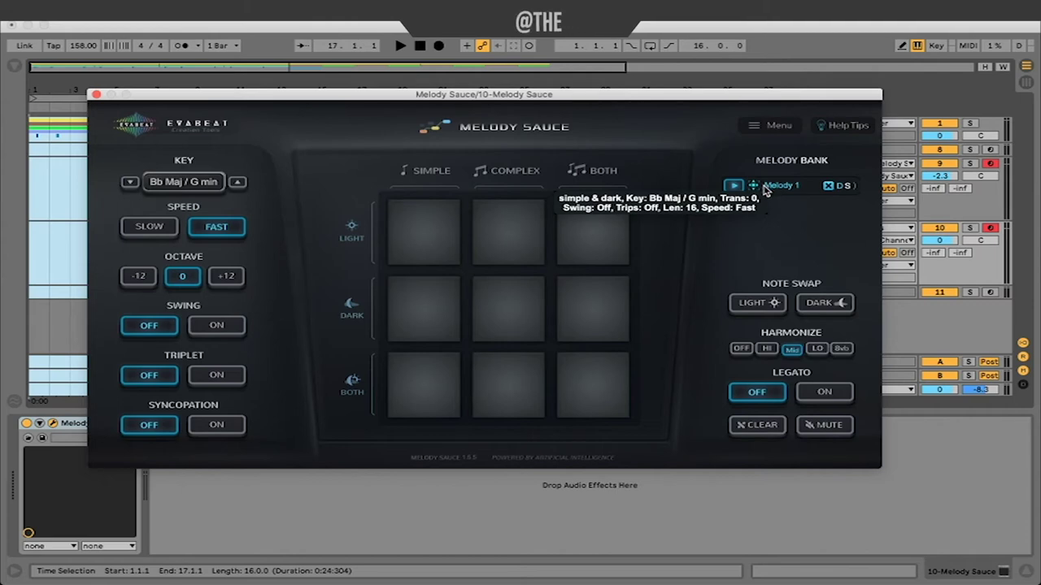
{"action": "key", "text": "space"}
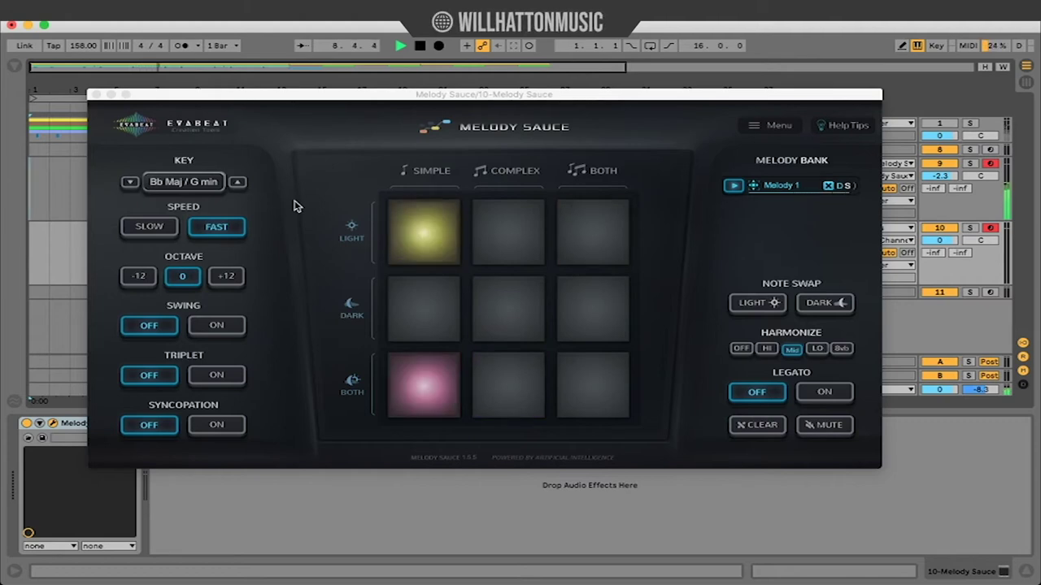
{"action": "key", "text": "space"}
{"action": "left_click", "coordinate": [762, 190]}
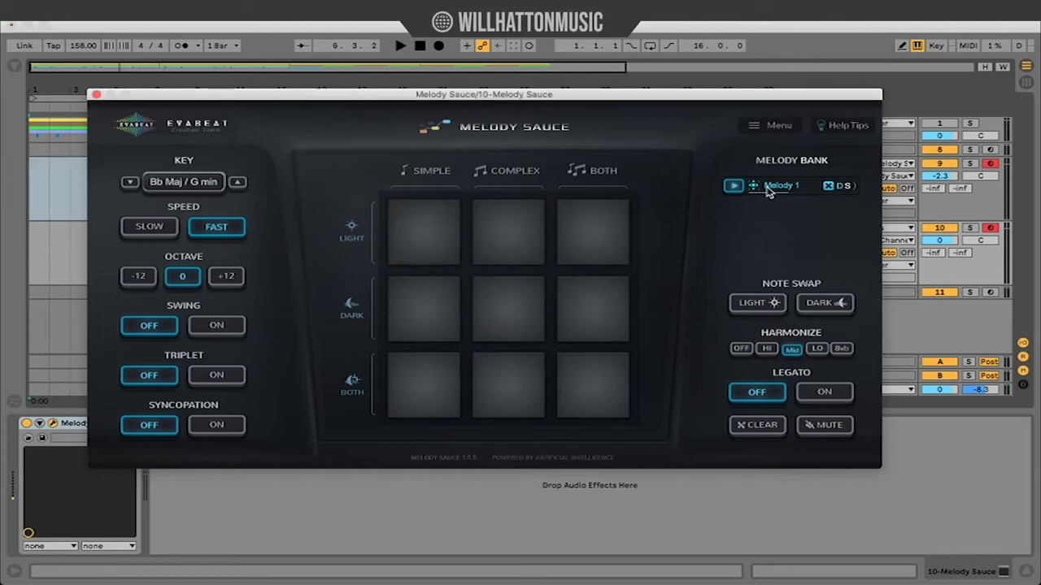
Drop Melody 1 onto the Phase Plant track as a Melody Sauce 1 clip and play it
{"action": "left_click_drag", "start_coordinate": [755, 188], "coordinate": [31, 191]}
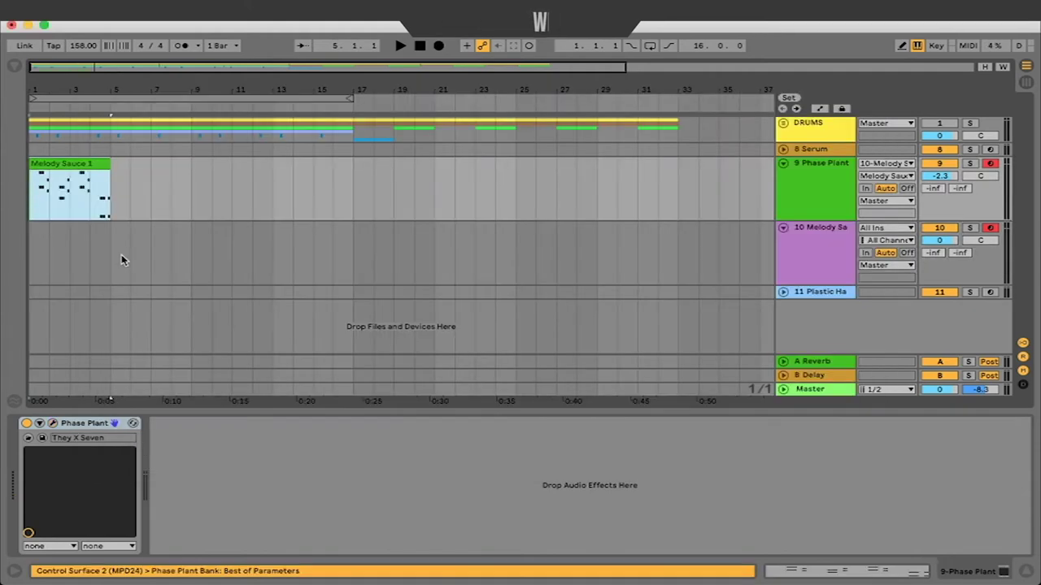
{"action": "left_click", "coordinate": [862, 275]}
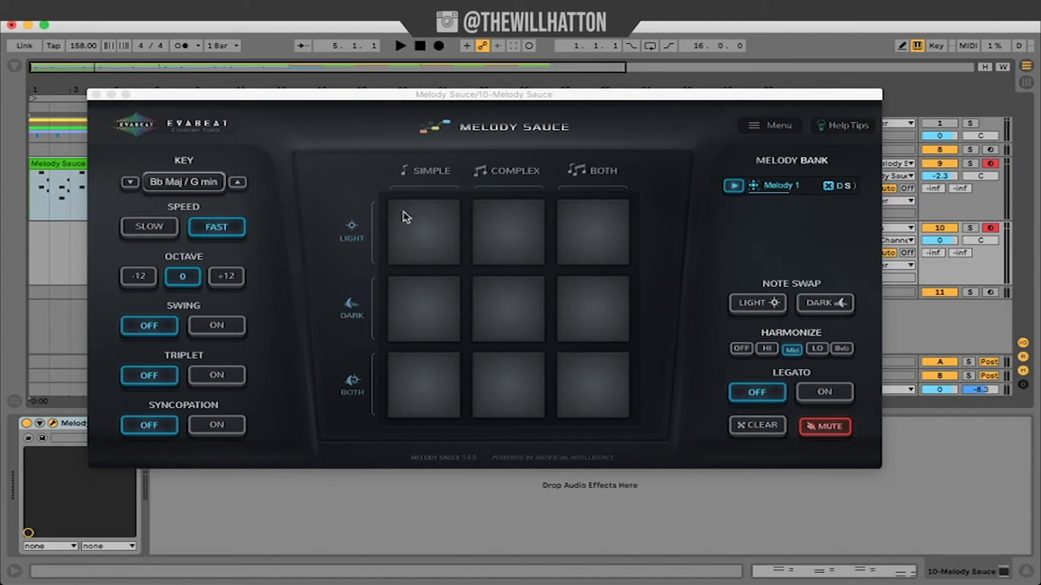
{"action": "left_click", "coordinate": [95, 94]}
{"action": "left_click", "coordinate": [48, 162]}
{"action": "key", "text": "space"}
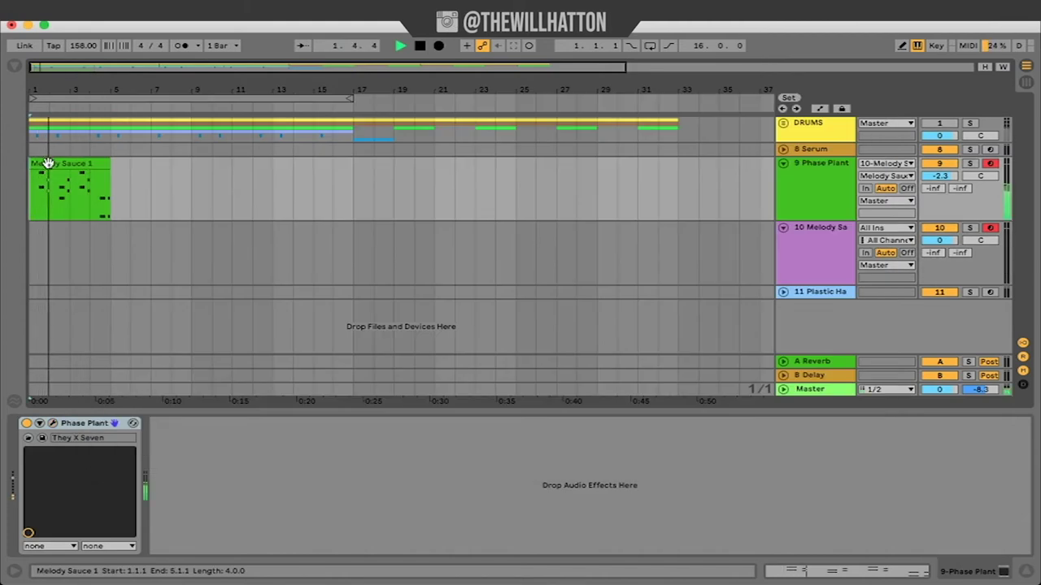
Copy the clip to bar 5, re-enable DRUMS, and duplicate both clips to fill bars 1–17
{"action": "left_click_drag", "start_coordinate": [49, 162], "coordinate": [143, 175]}
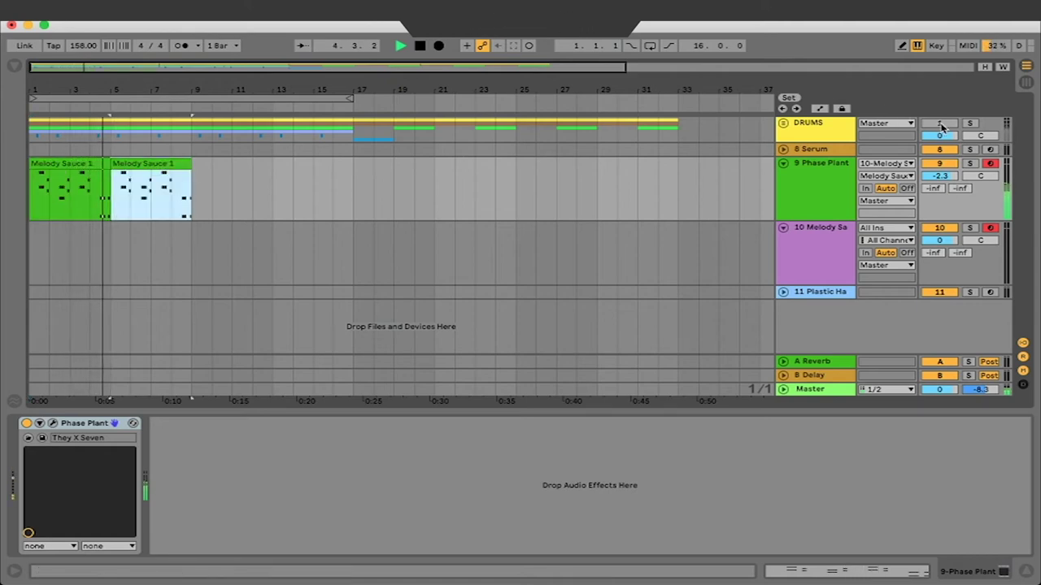
{"action": "left_click", "coordinate": [941, 124]}
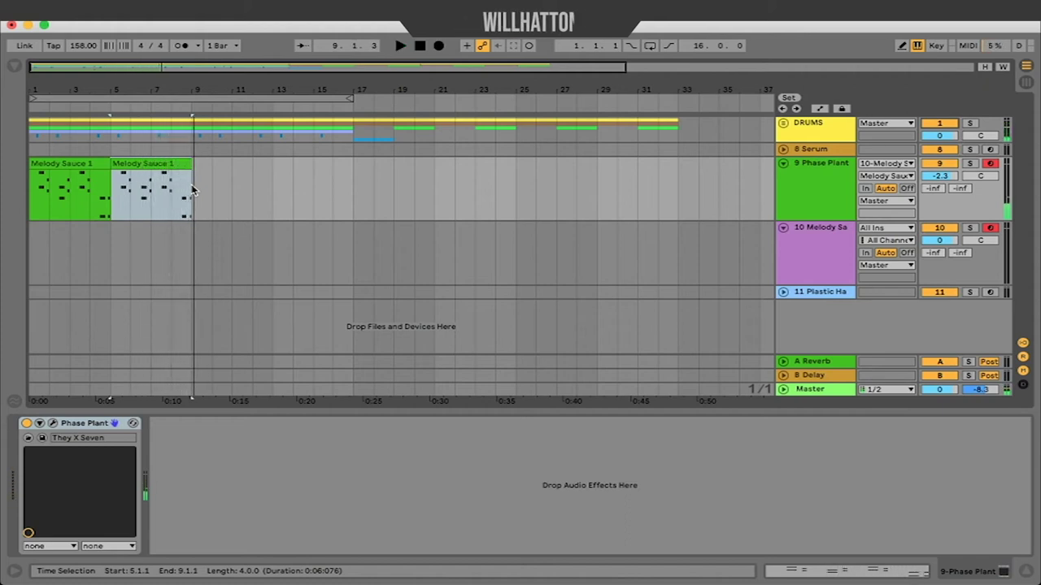
{"action": "key", "text": "space"}
{"action": "left_click", "coordinate": [41, 183], "text": "shift"}
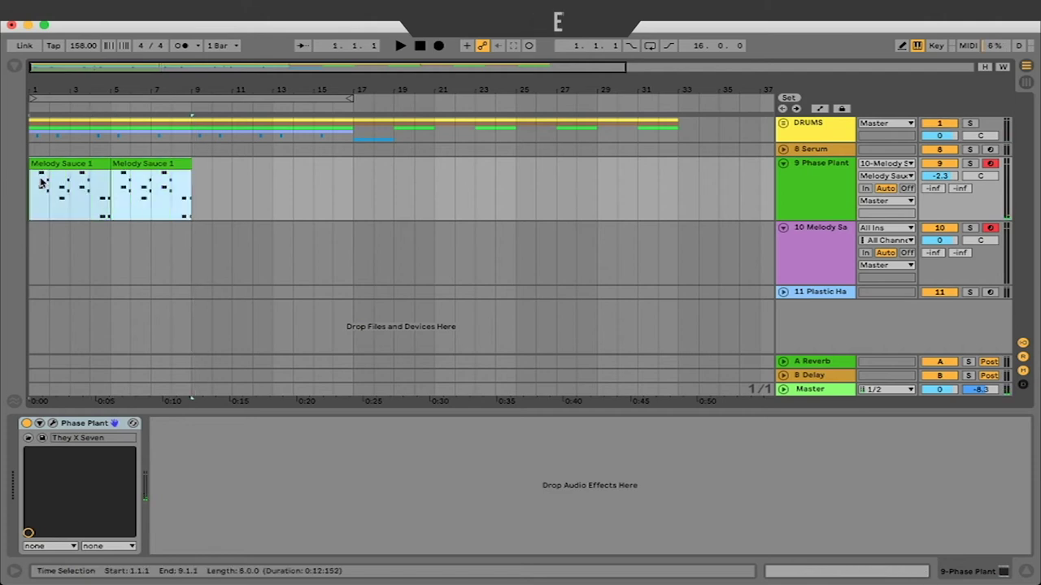
{"action": "key", "text": "super+d"}
{"action": "left_click", "coordinate": [344, 214]}
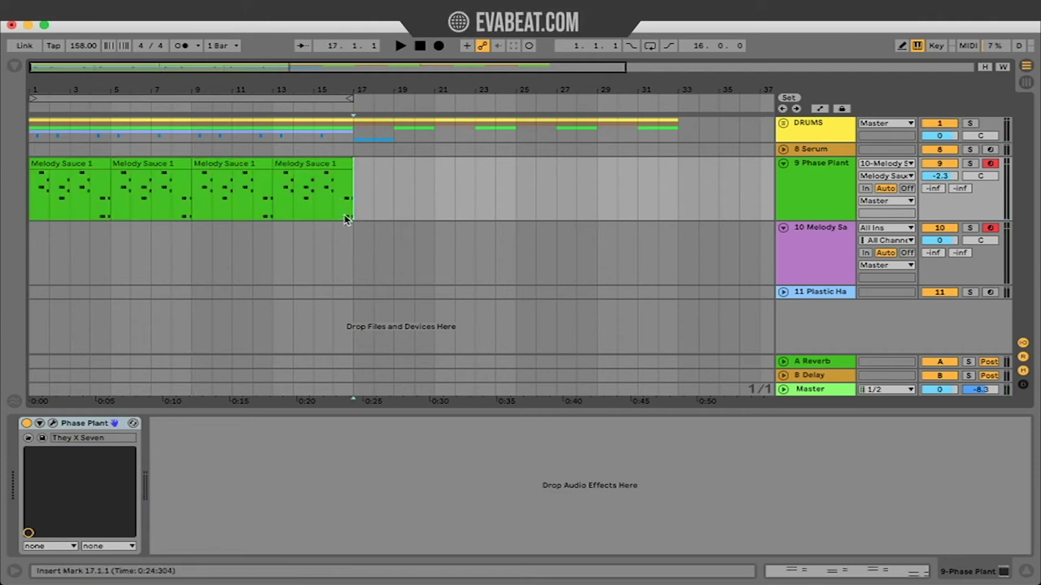
Disarm track 9 and set the Plastic Harp track's MIDI From to 10-Melody Sauce
{"action": "left_click", "coordinate": [810, 274]}
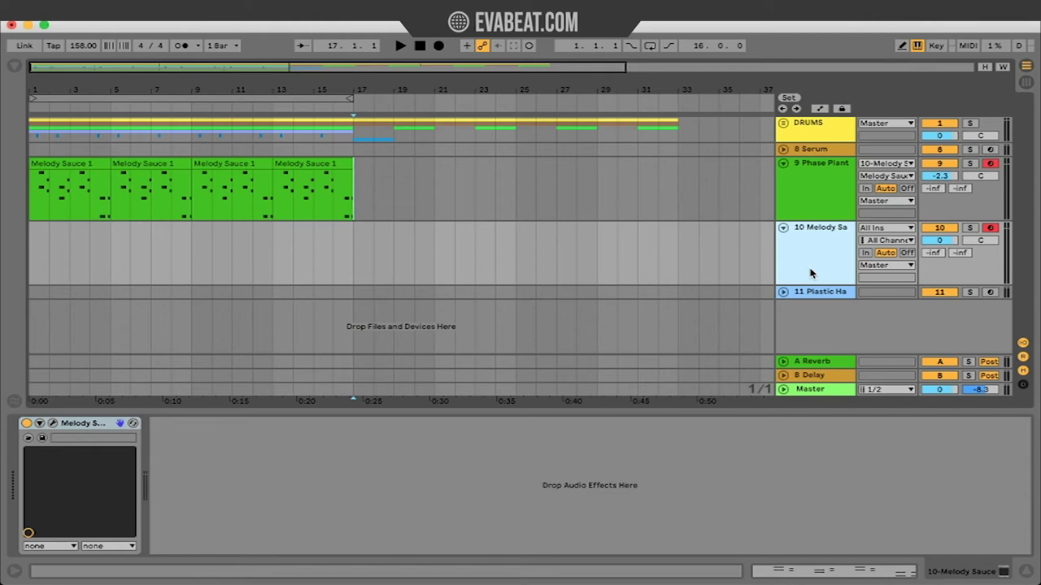
{"action": "left_click", "coordinate": [992, 163]}
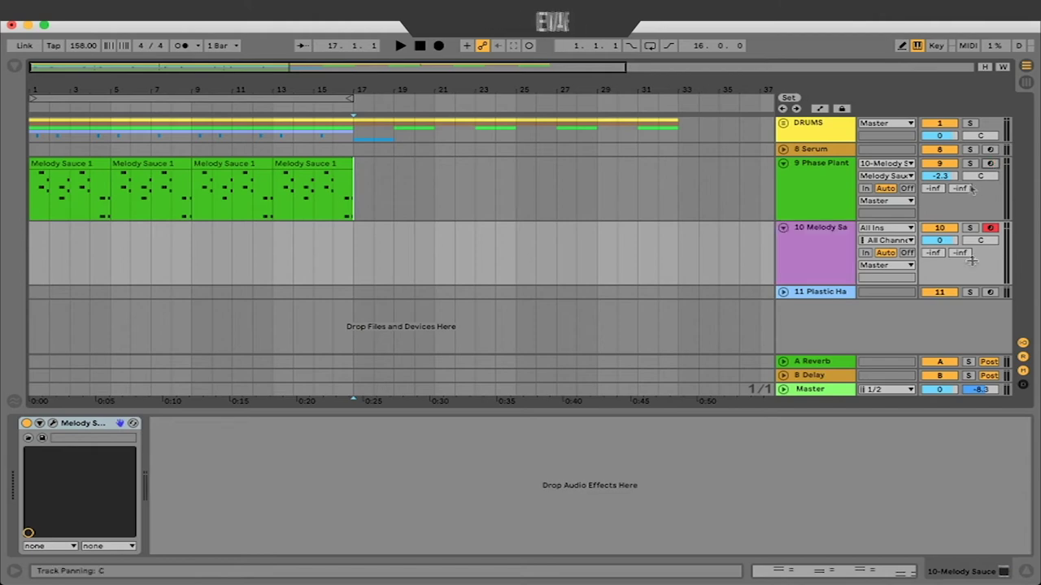
{"action": "left_click", "coordinate": [822, 292]}
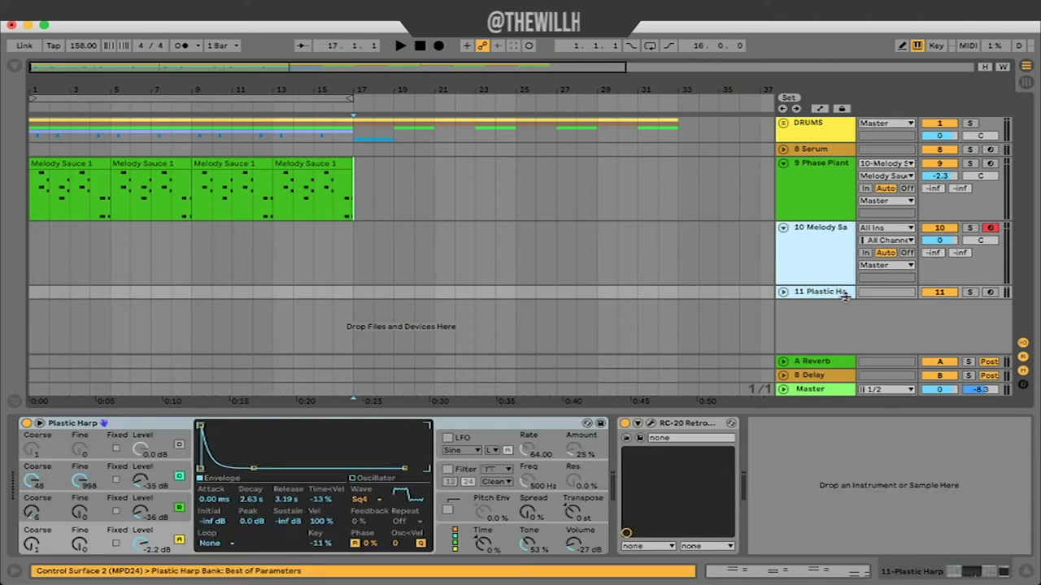
{"action": "left_click", "coordinate": [809, 271]}
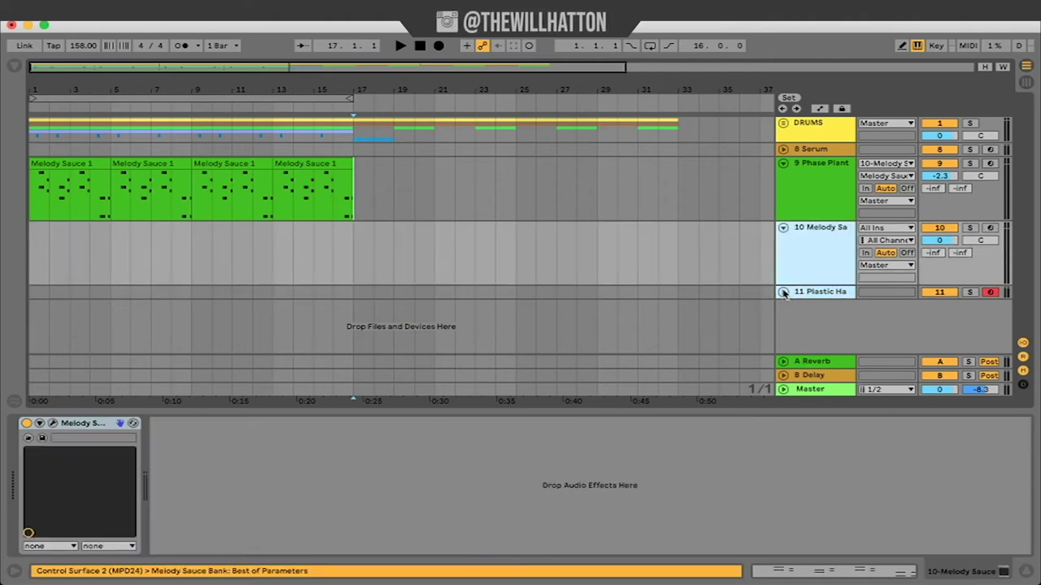
{"action": "left_click", "coordinate": [784, 292]}
{"action": "left_click", "coordinate": [887, 292]}
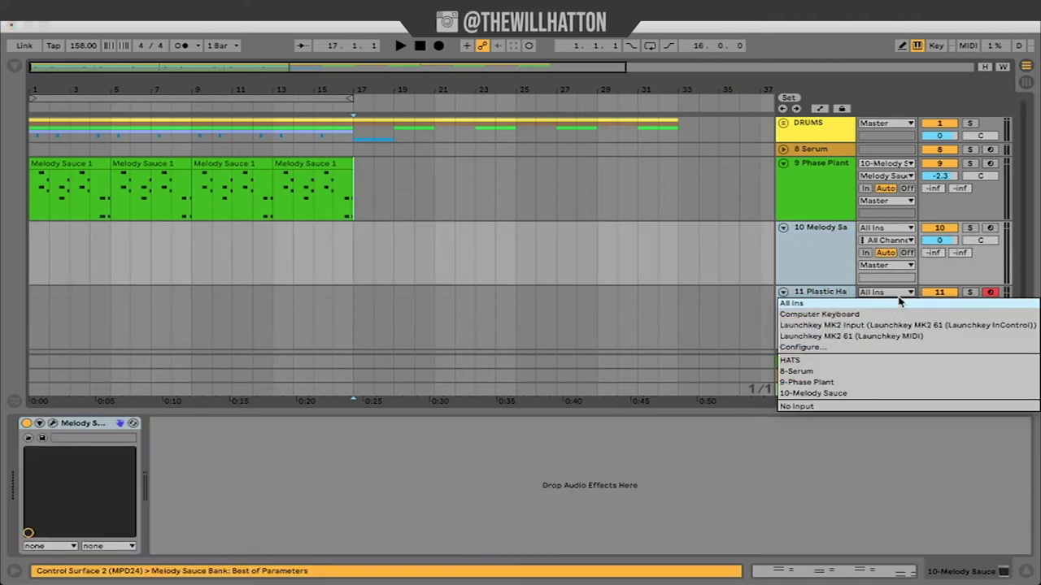
{"action": "left_click", "coordinate": [841, 393]}
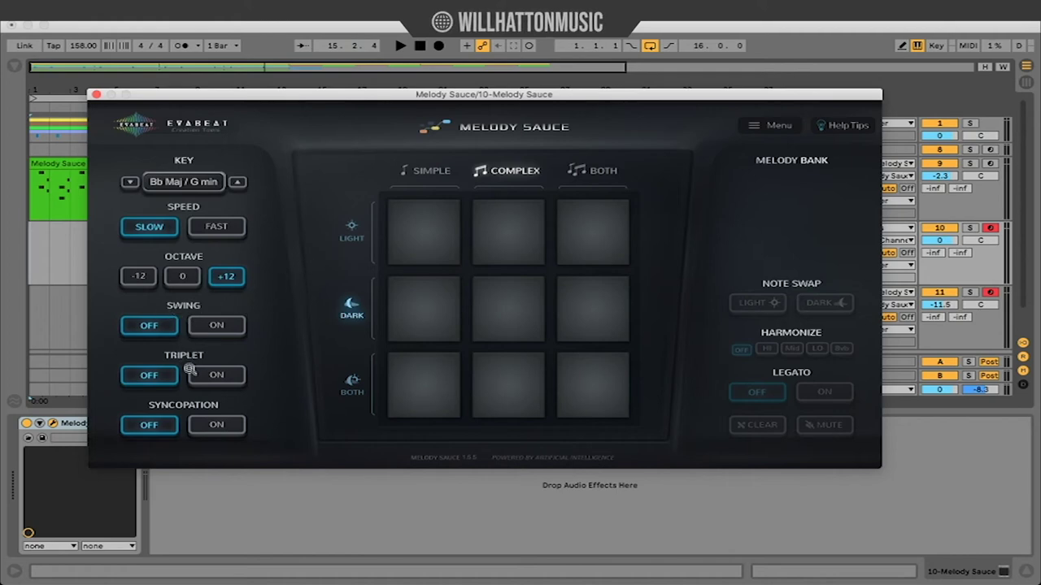
Turn syncopation on and generate a complex dark Melody 1
{"action": "left_click", "coordinate": [217, 426]}
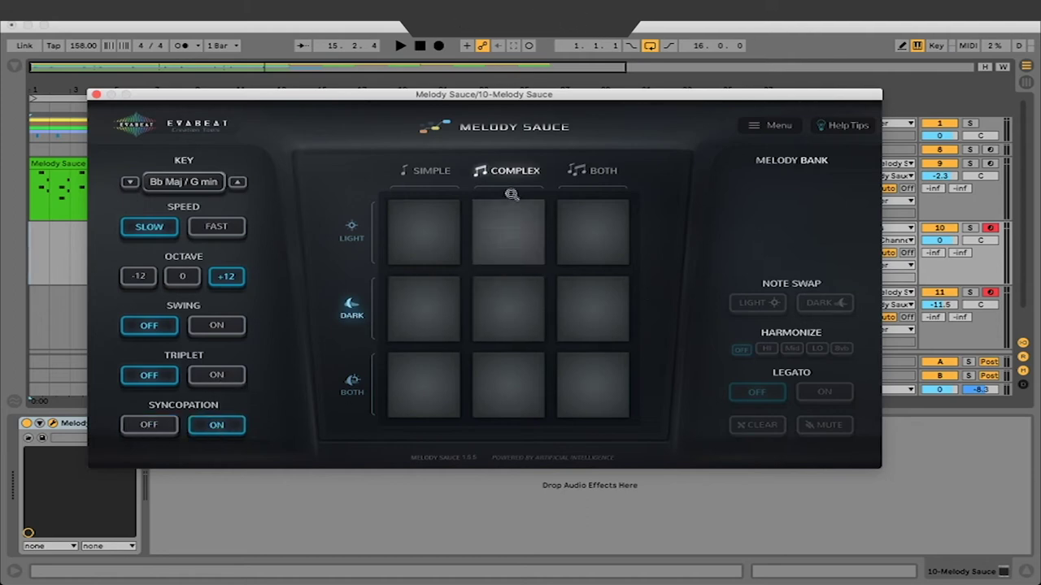
{"action": "left_click", "coordinate": [505, 309]}
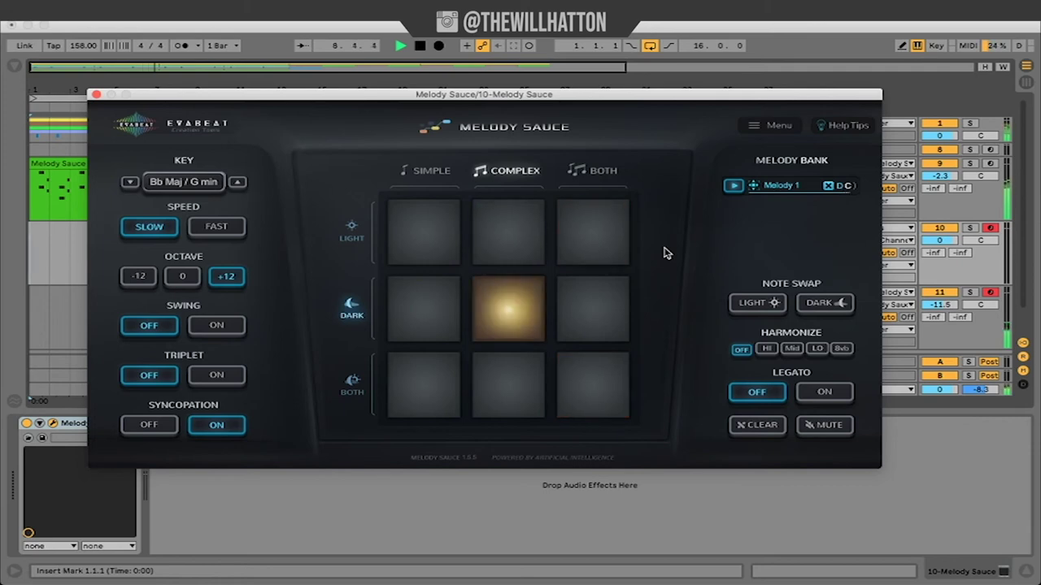
Create Melody 2 with Note Swap LIGHT, stopping playback before and after
{"action": "key", "text": "space"}
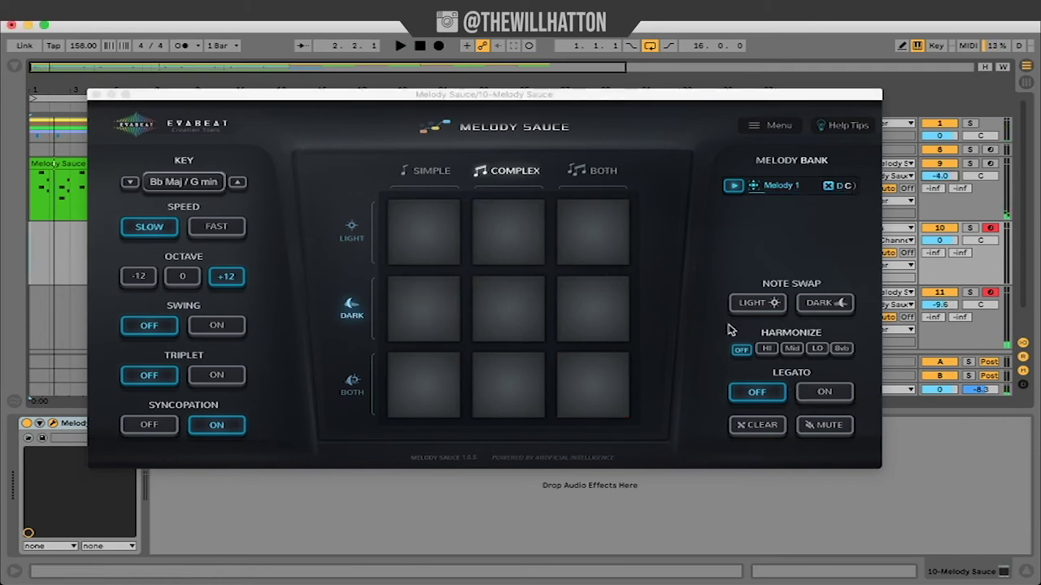
{"action": "left_click", "coordinate": [771, 303]}
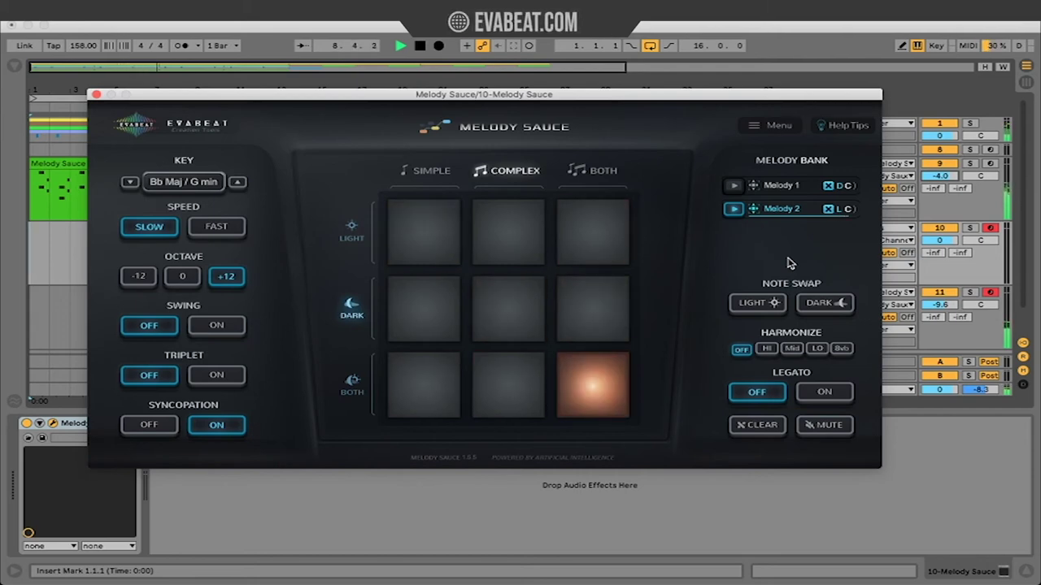
{"action": "key", "text": "space"}
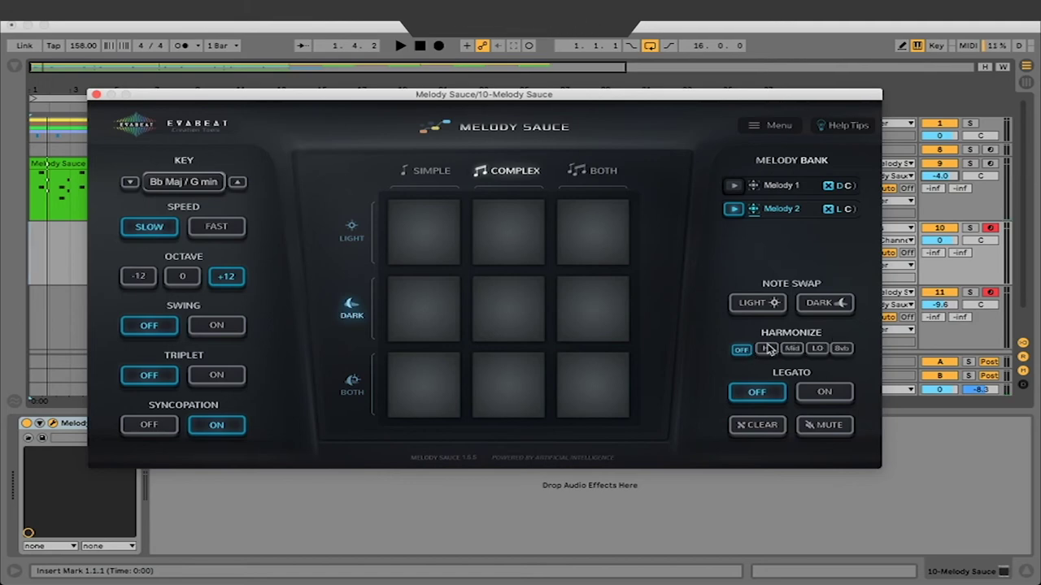
Audition Harmonize HI, Mid, 8vb and OFF on Melody 2 during playback, finishing on 8vb
{"action": "left_click", "coordinate": [768, 348]}
{"action": "key", "text": "space"}
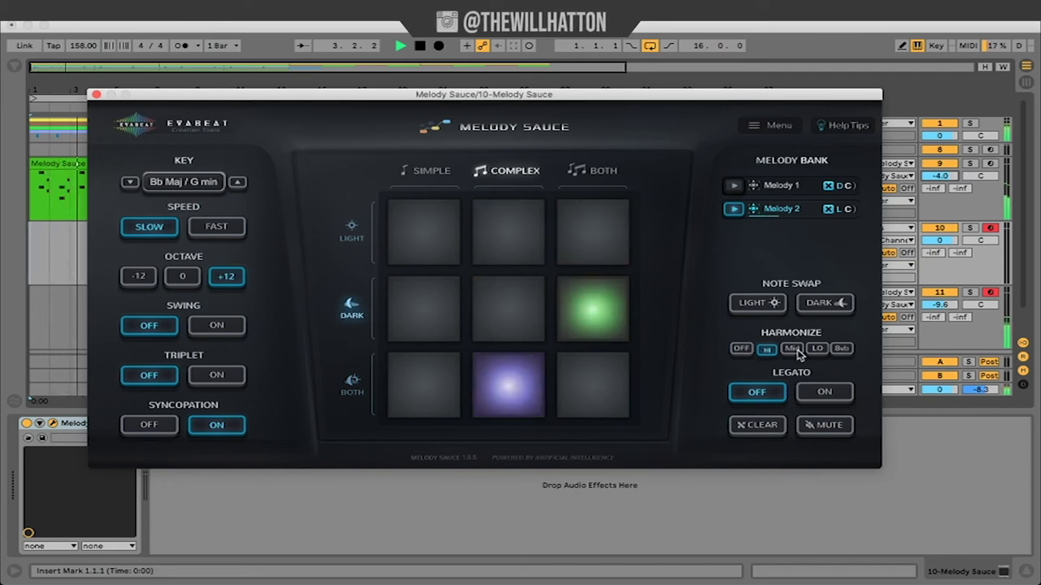
{"action": "left_click", "coordinate": [796, 349]}
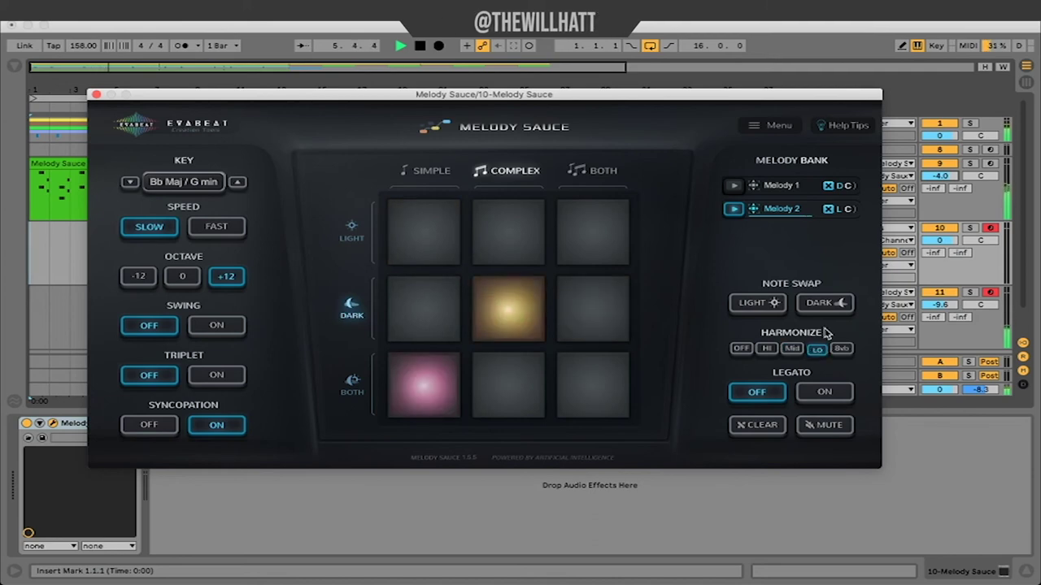
{"action": "left_click", "coordinate": [841, 349]}
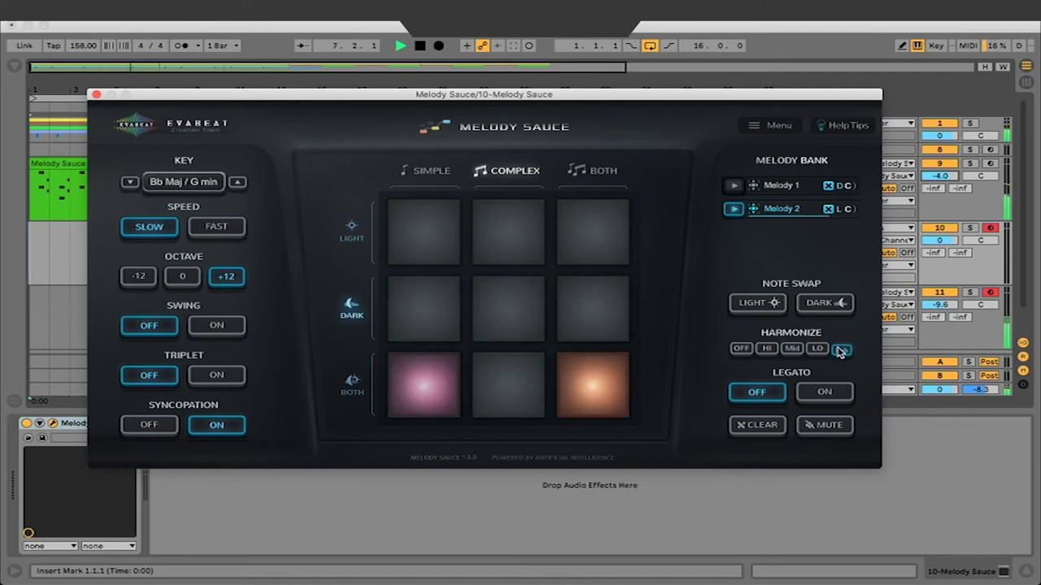
{"action": "left_click", "coordinate": [768, 350]}
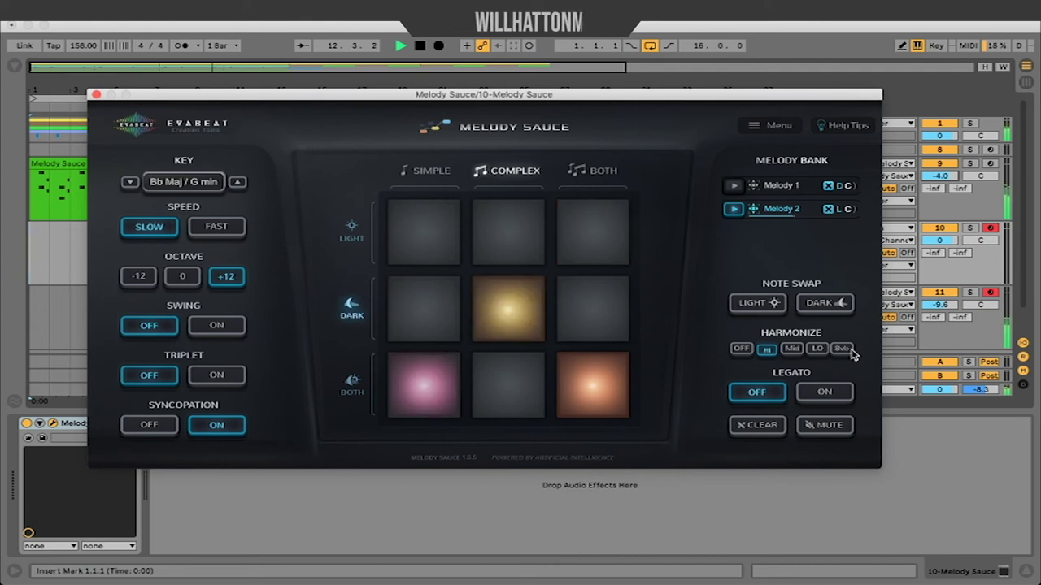
{"action": "left_click", "coordinate": [740, 349]}
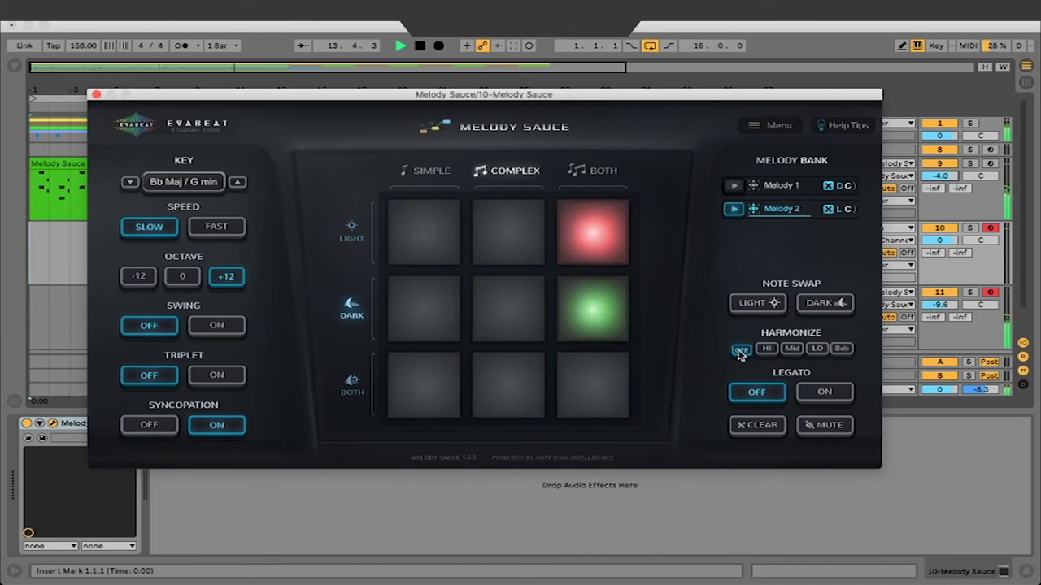
{"action": "left_click", "coordinate": [844, 350]}
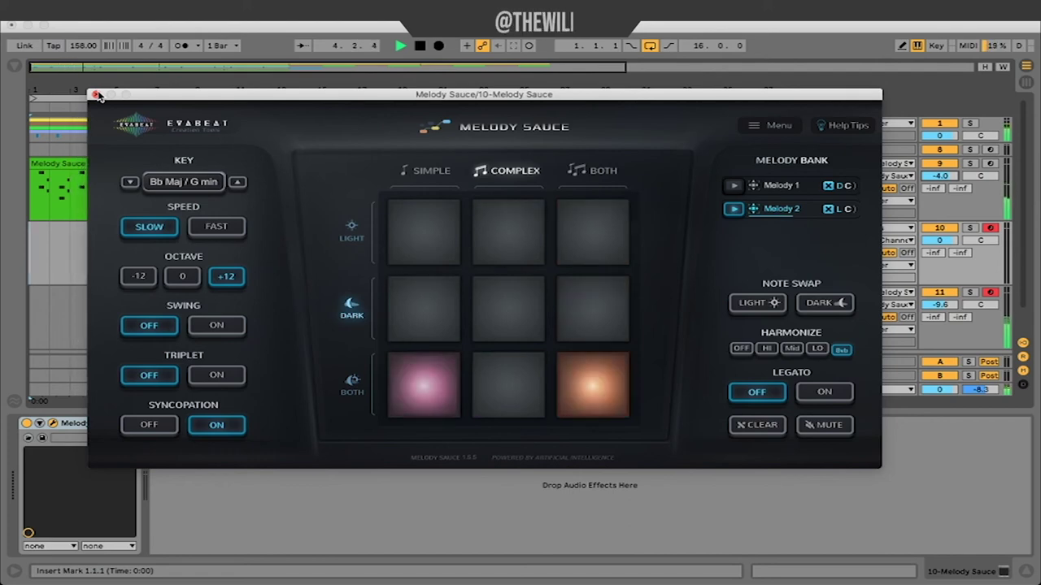
Drop Melody 2 into the arrangement and copy the Melody Sauce 2 clip to bars 9–17
{"action": "key", "text": "space"}
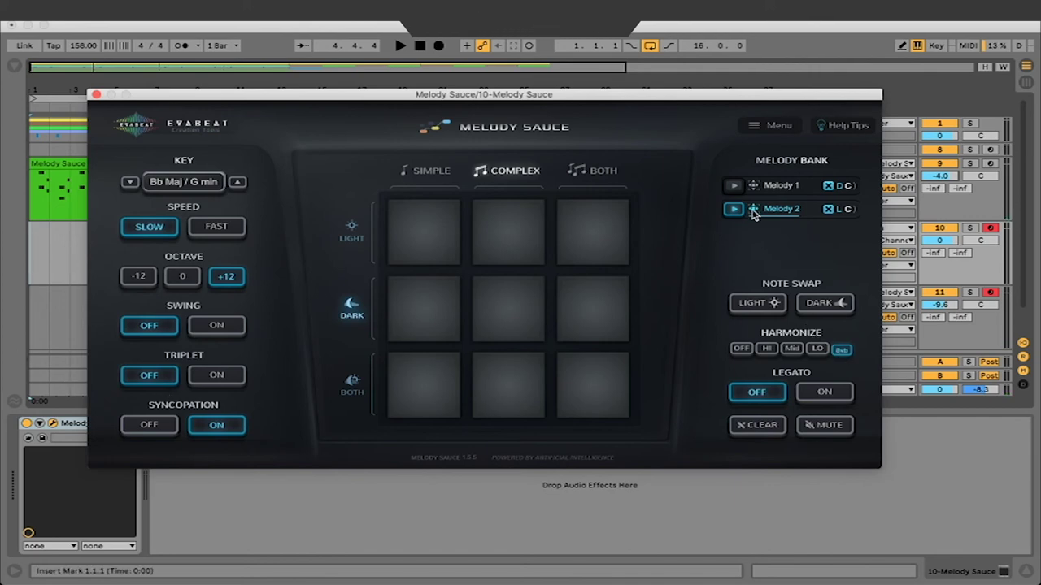
{"action": "left_click_drag", "start_coordinate": [29, 362], "coordinate": [34, 309]}
{"action": "left_click", "coordinate": [79, 216]}
{"action": "left_click_drag", "start_coordinate": [116, 297], "coordinate": [276, 296]}
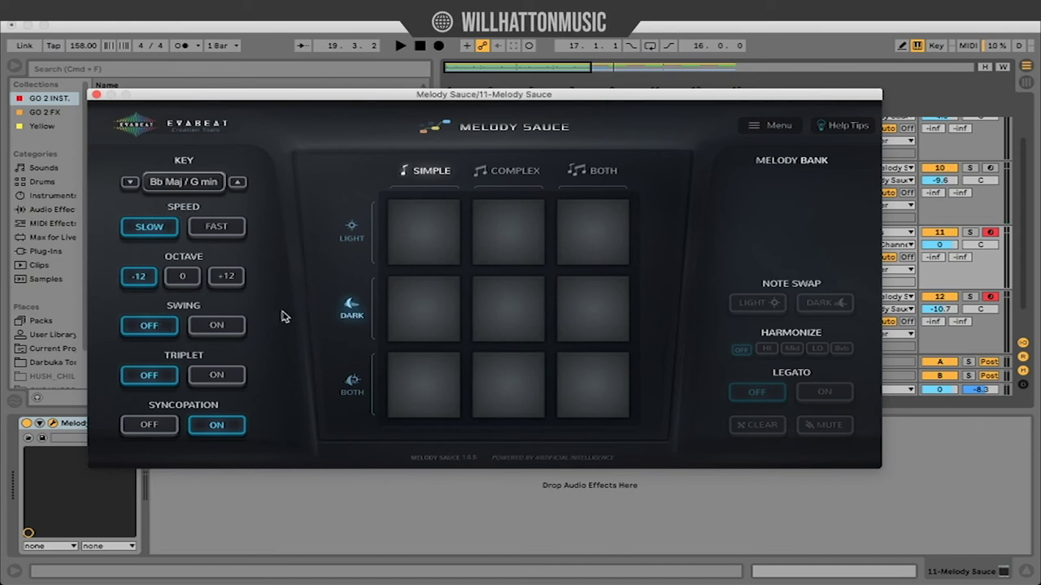
Set the octave, generate a simple dark Melody 1, and play it back
{"action": "left_click", "coordinate": [172, 279]}
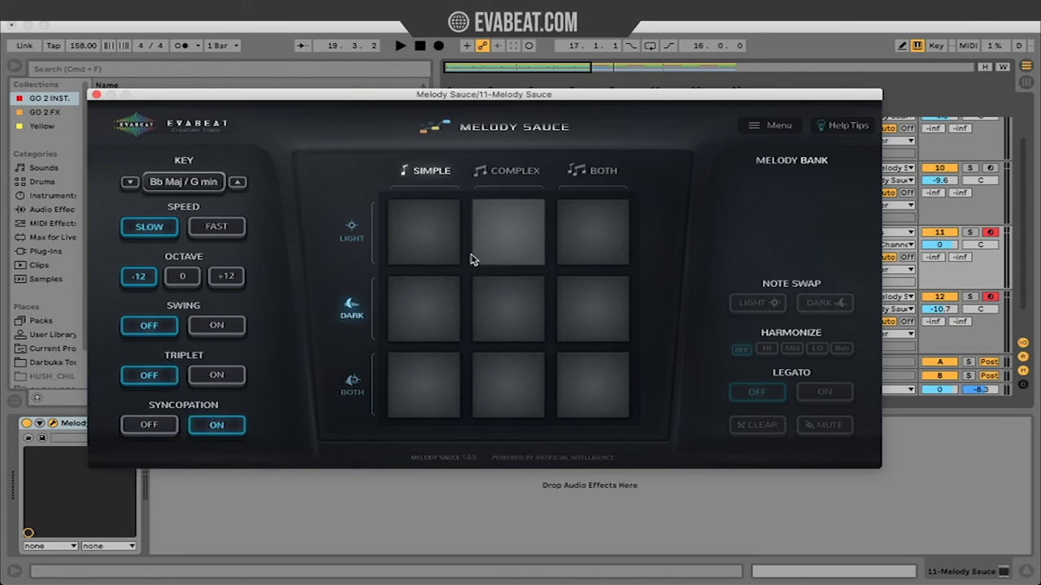
{"action": "left_click", "coordinate": [421, 304]}
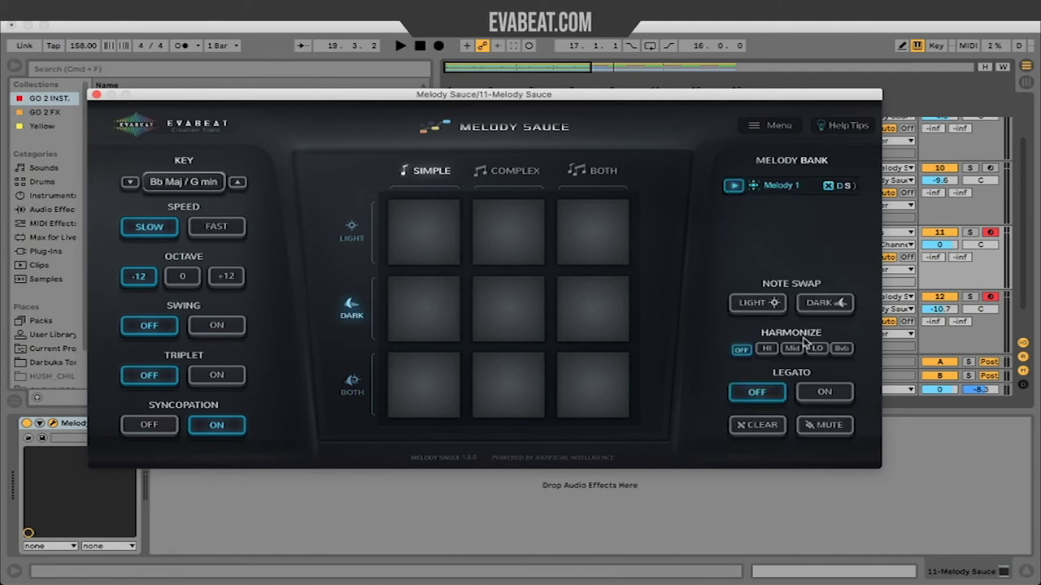
{"action": "key", "text": "space"}
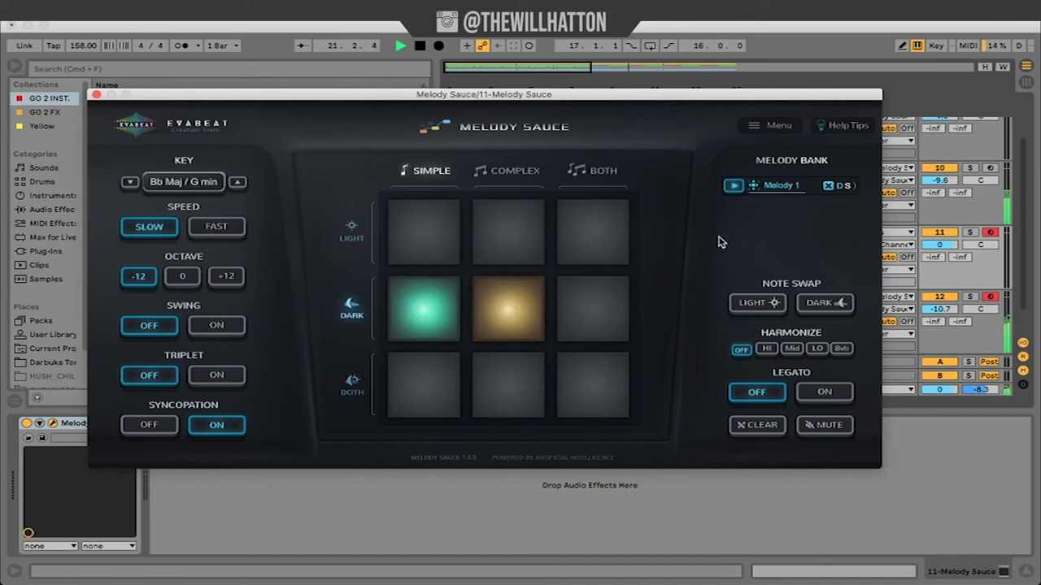
Lower track 12 to -22.5 dB, audition Harmonize HI, Mid, LO and 8vb, then set harmony OFF
{"action": "left_click_drag", "start_coordinate": [959, 311], "coordinate": [959, 347]}
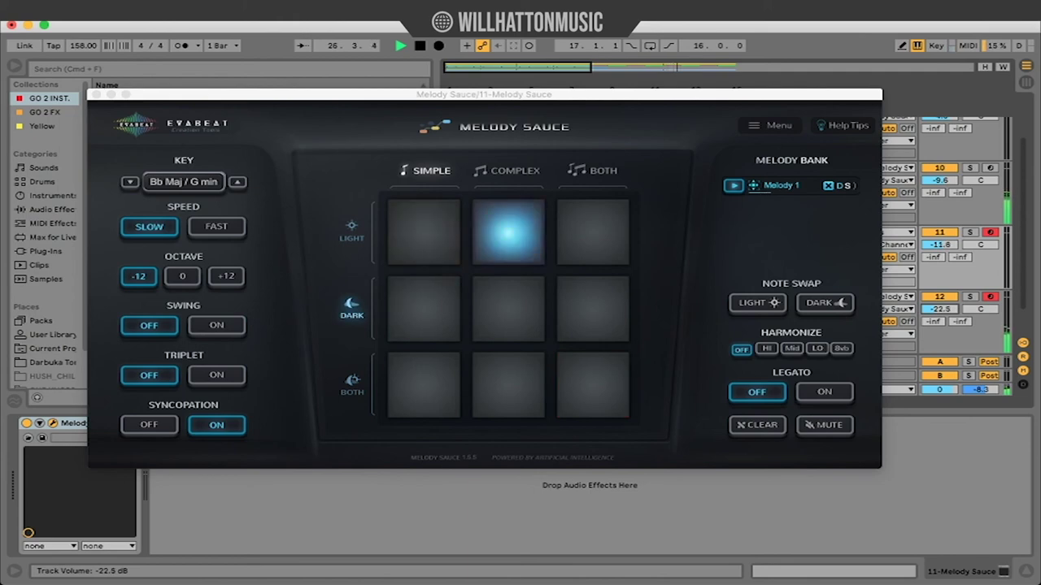
{"action": "left_click", "coordinate": [766, 348]}
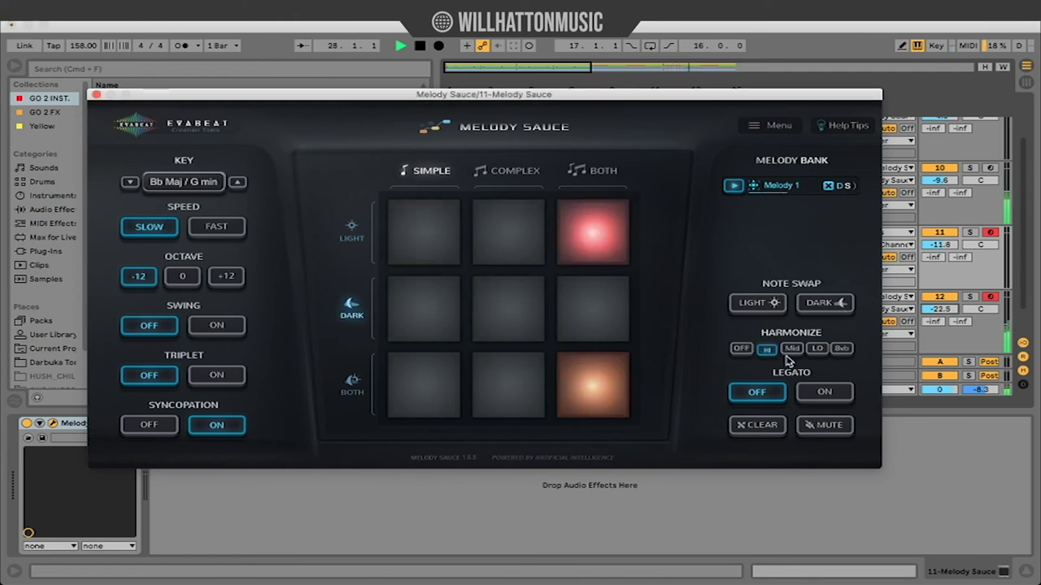
{"action": "left_click", "coordinate": [791, 351]}
{"action": "left_click", "coordinate": [817, 349]}
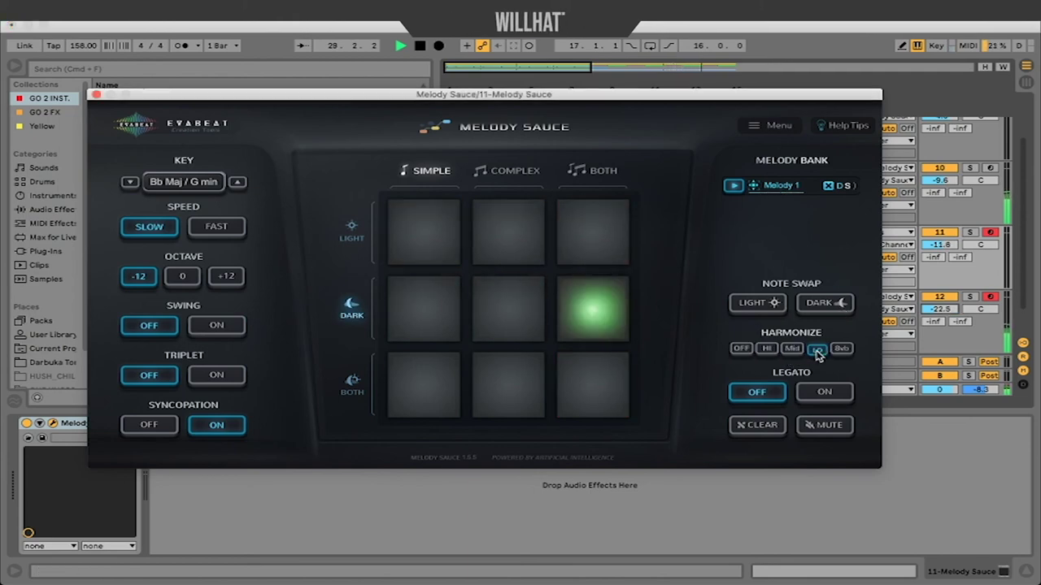
{"action": "left_click", "coordinate": [841, 349]}
{"action": "left_click", "coordinate": [741, 349]}
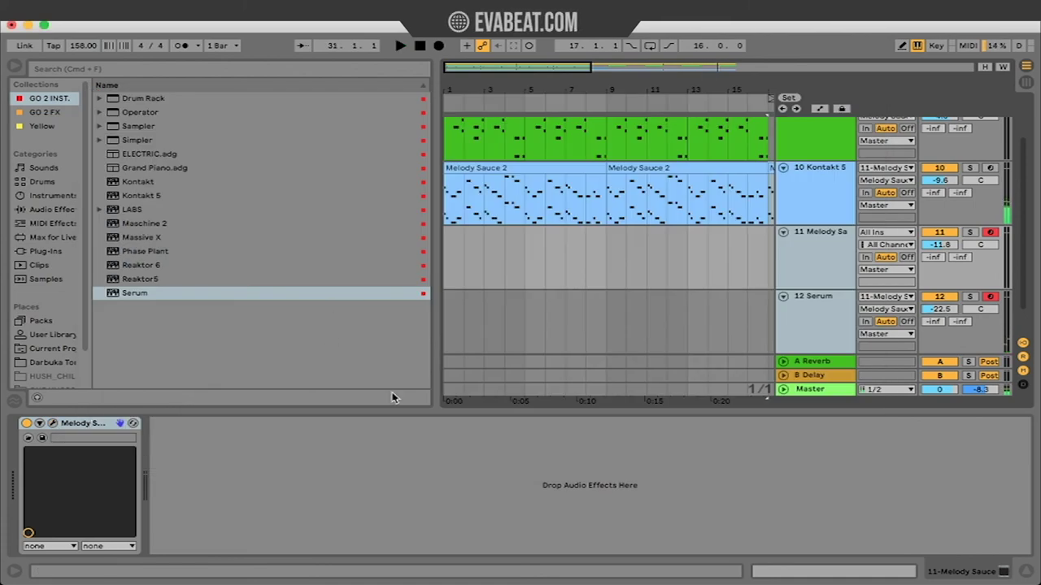
Step track 12's Serum forward two presets to PL Crushed Pluck [AS], then close Serum
{"action": "key", "text": "Down"}
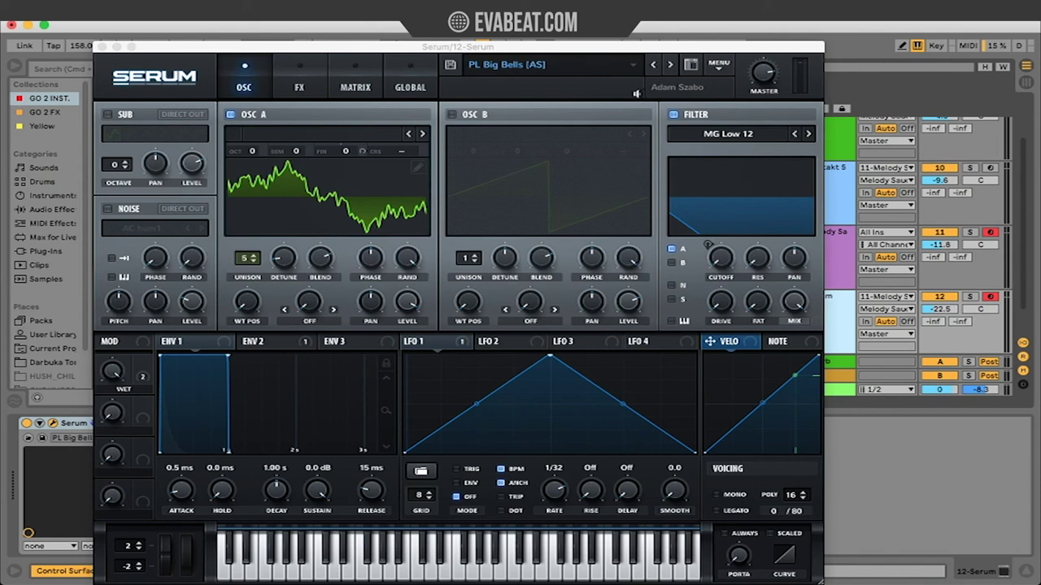
{"action": "left_click", "coordinate": [666, 71]}
{"action": "left_click", "coordinate": [667, 68]}
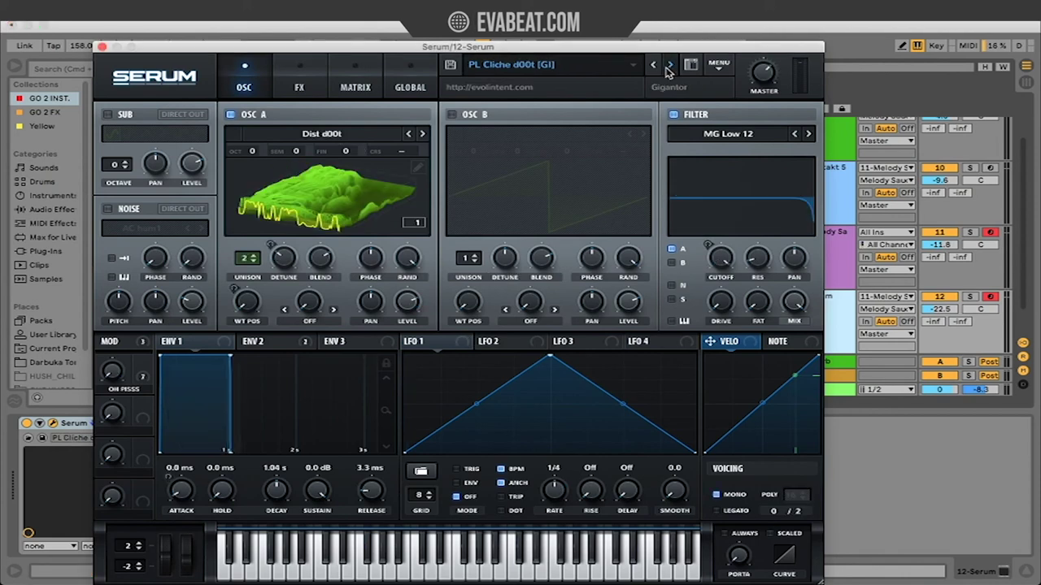
{"action": "left_click", "coordinate": [668, 68]}
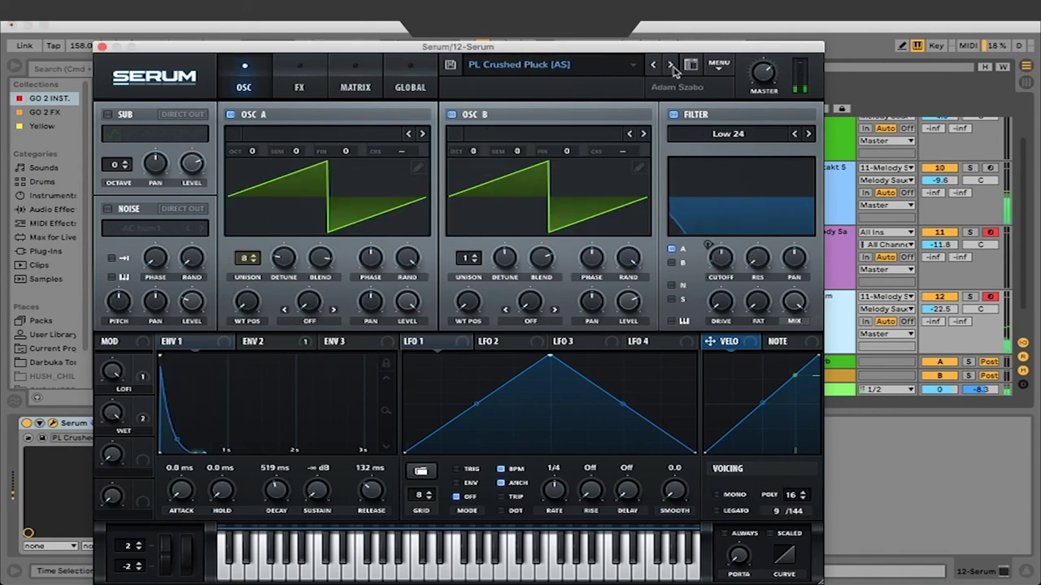
{"action": "left_click", "coordinate": [102, 46]}
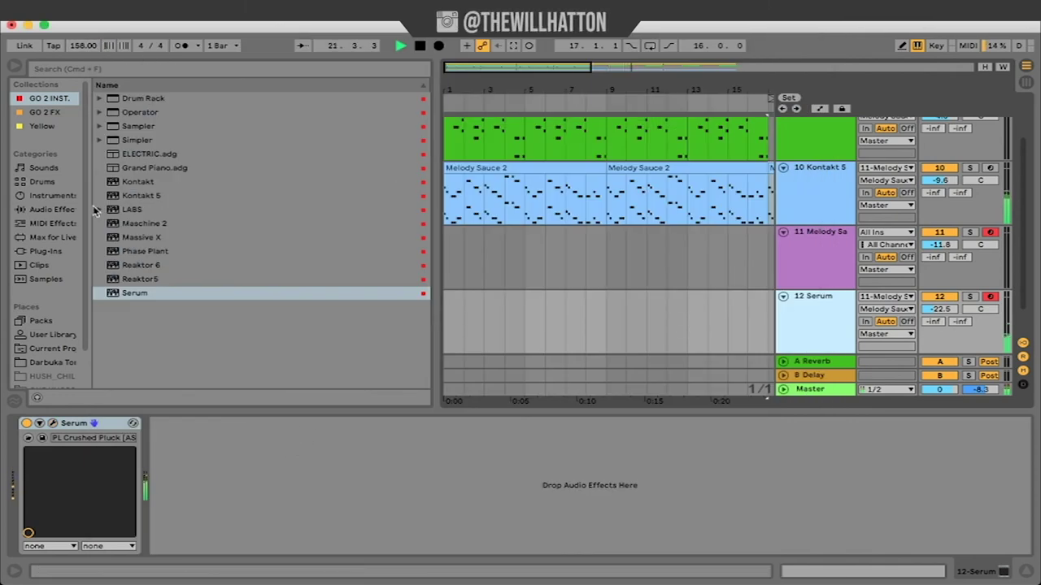
Drag Melody 1 from track 11's Melody Sauce bank onto the Serum track and repeat it to bar 33
{"action": "left_click", "coordinate": [14, 66]}
{"action": "left_click", "coordinate": [152, 280]}
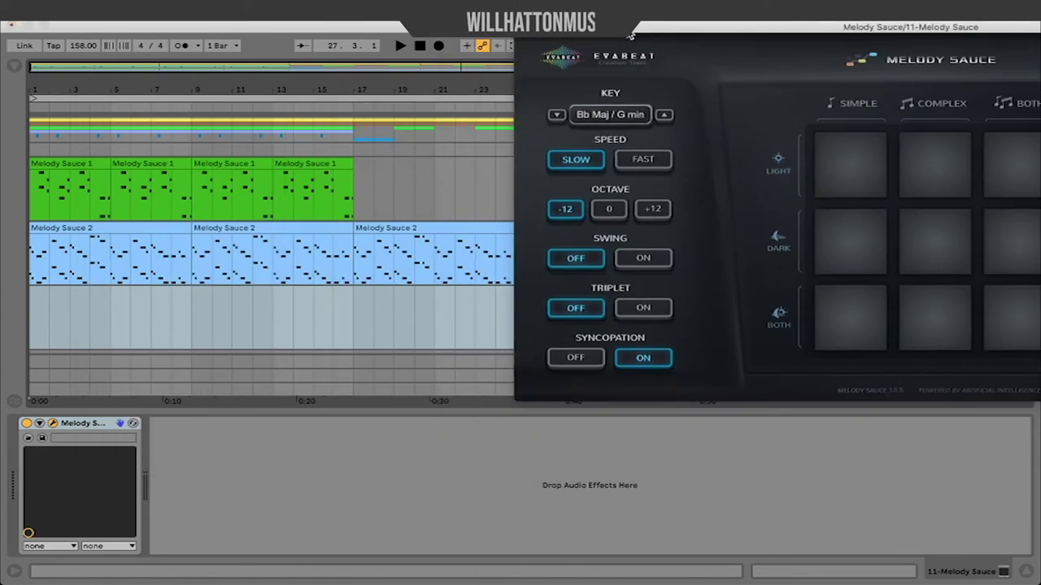
{"action": "left_click_drag", "start_coordinate": [630, 36], "coordinate": [379, 74]}
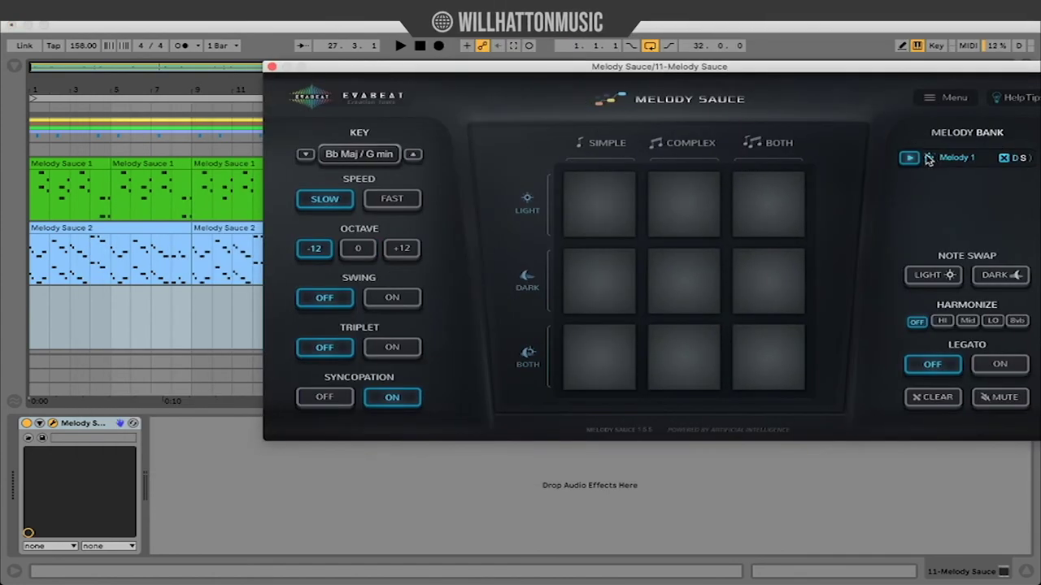
{"action": "mouse_move", "coordinate": [926, 156]}
{"action": "left_mouse_down"}
{"action": "mouse_move", "coordinate": [70, 318]}
{"action": "mouse_move", "coordinate": [37, 353]}
{"action": "mouse_move", "coordinate": [42, 312]}
{"action": "left_mouse_up"}
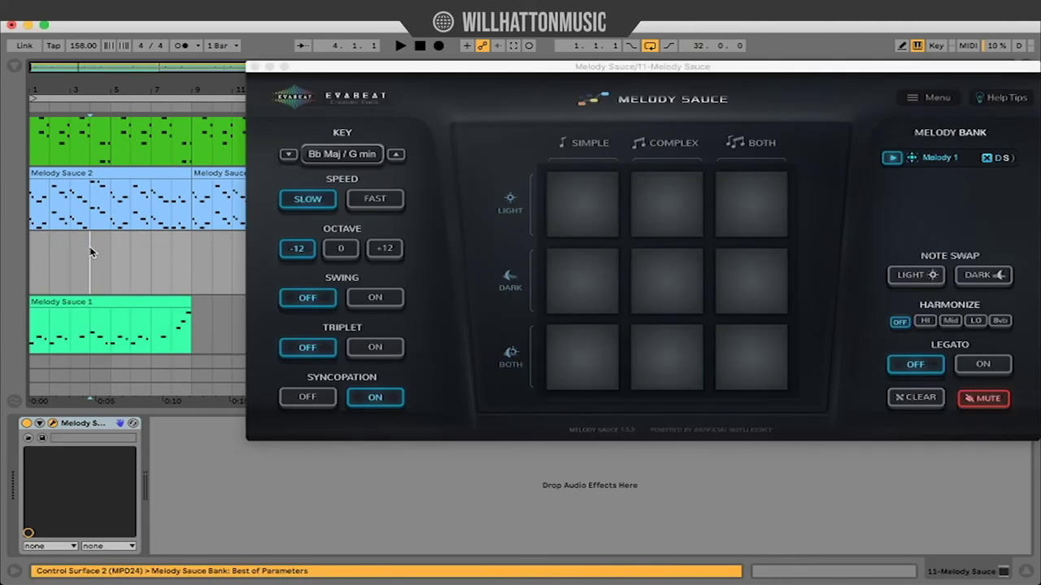
{"action": "left_click", "coordinate": [89, 246]}
{"action": "left_click", "coordinate": [254, 66]}
{"action": "left_click", "coordinate": [147, 302]}
{"action": "key", "text": "ctrl+d"}
{"action": "key", "text": "ctrl+d"}
{"action": "key", "text": "ctrl+d"}
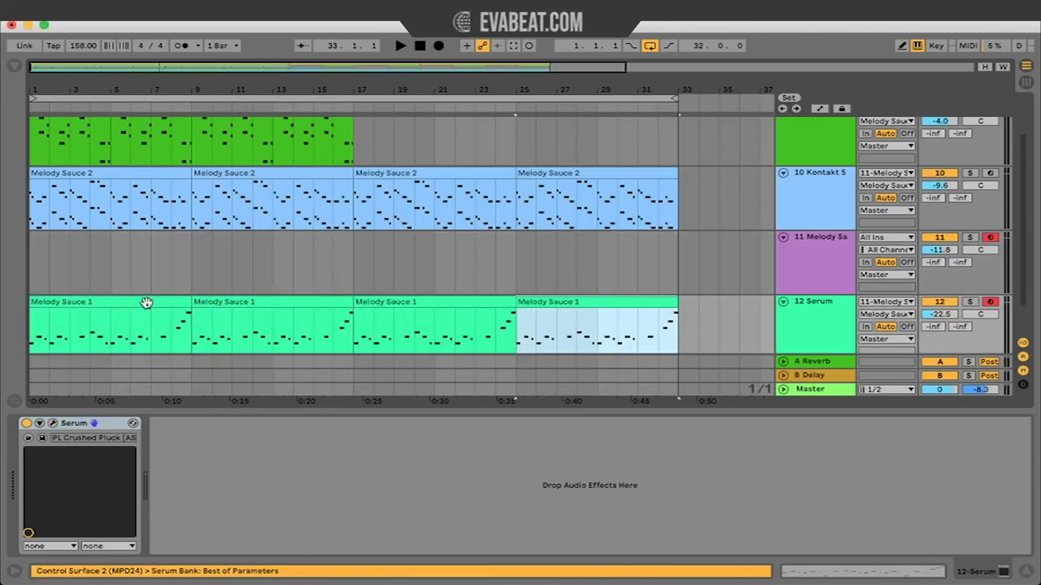